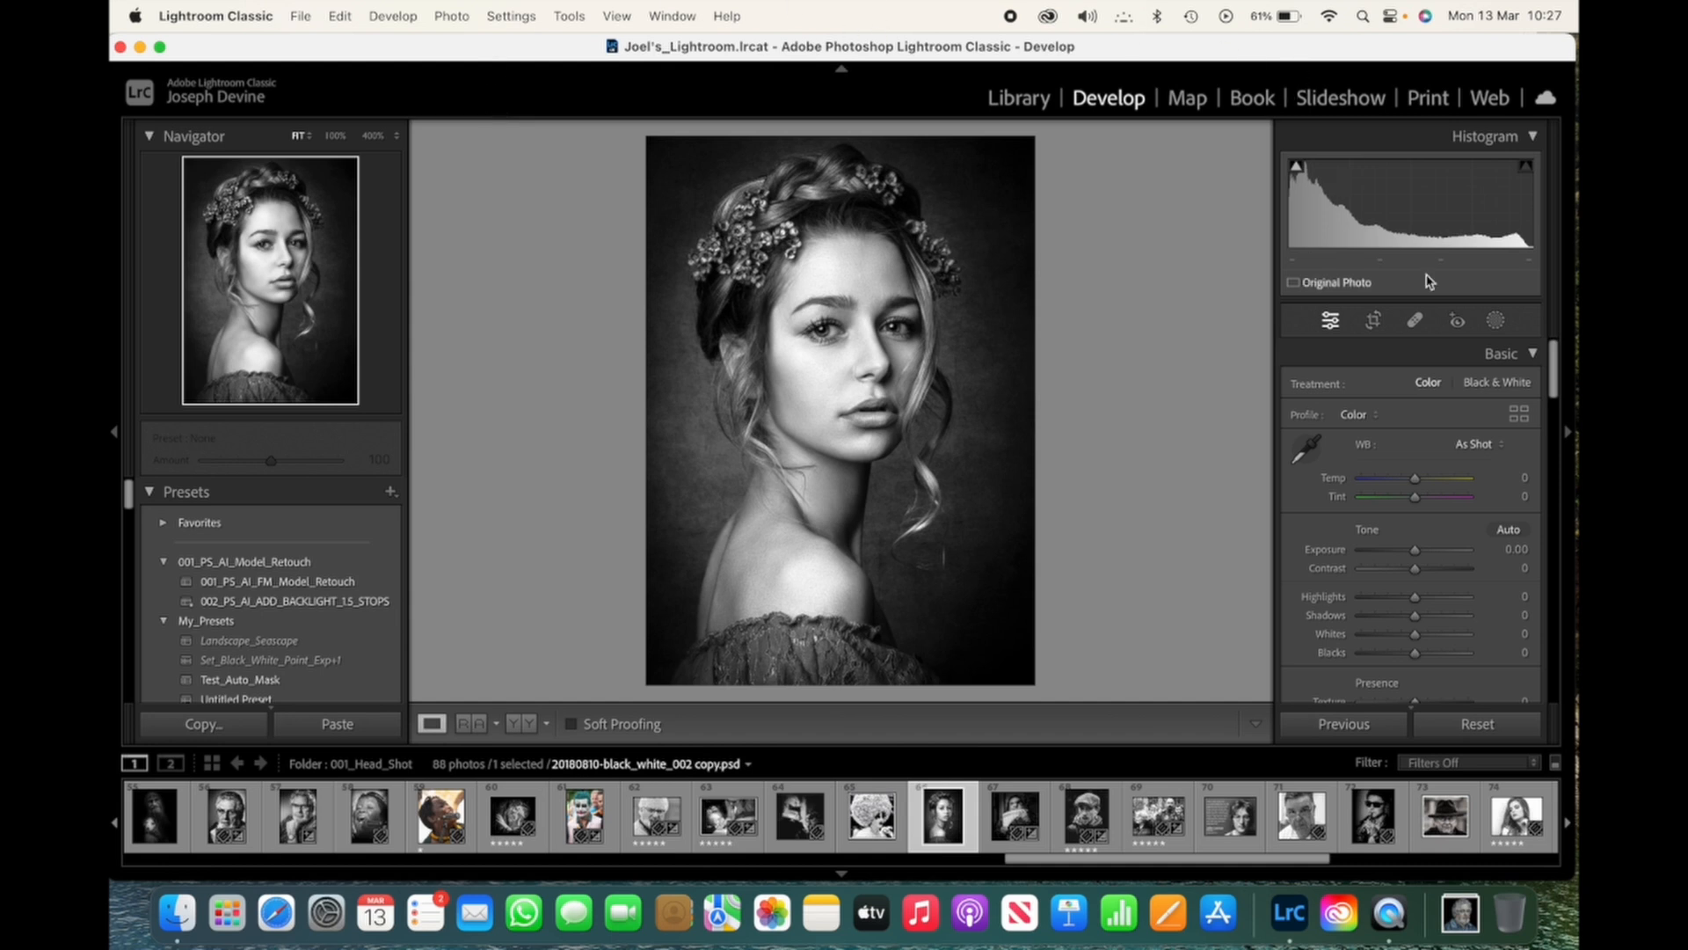
Add a radial gradient mask centred on the woman's face, widened to cover her head, shoulders and most of the backdrop
click(1496, 322)
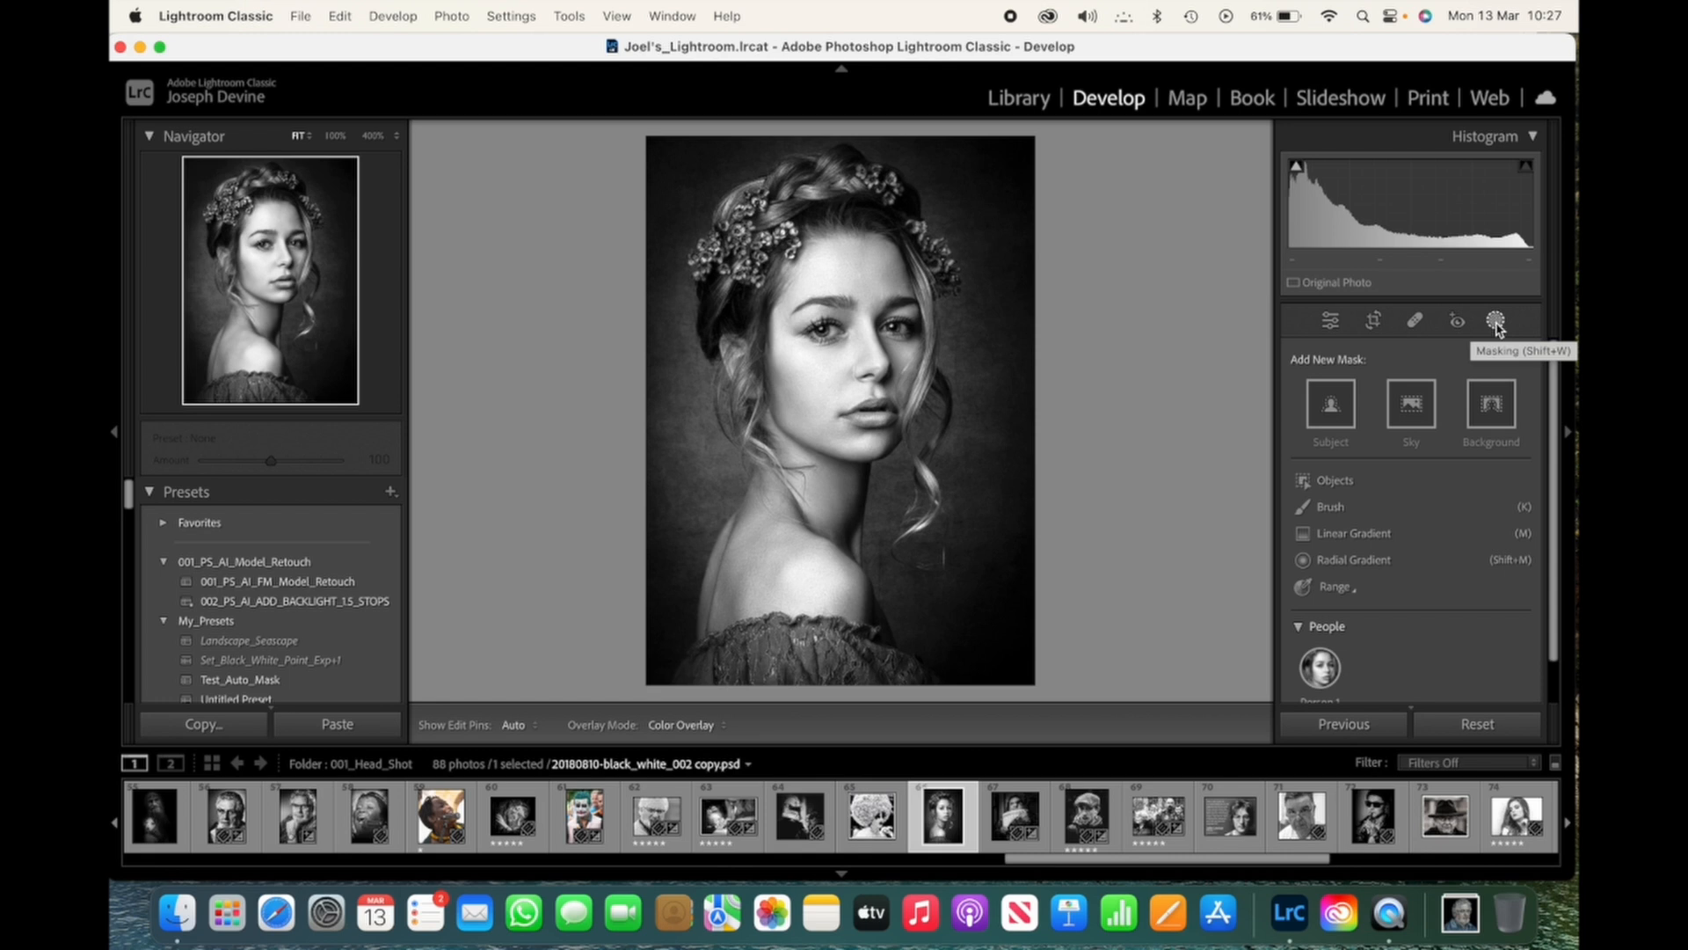
click(1360, 561)
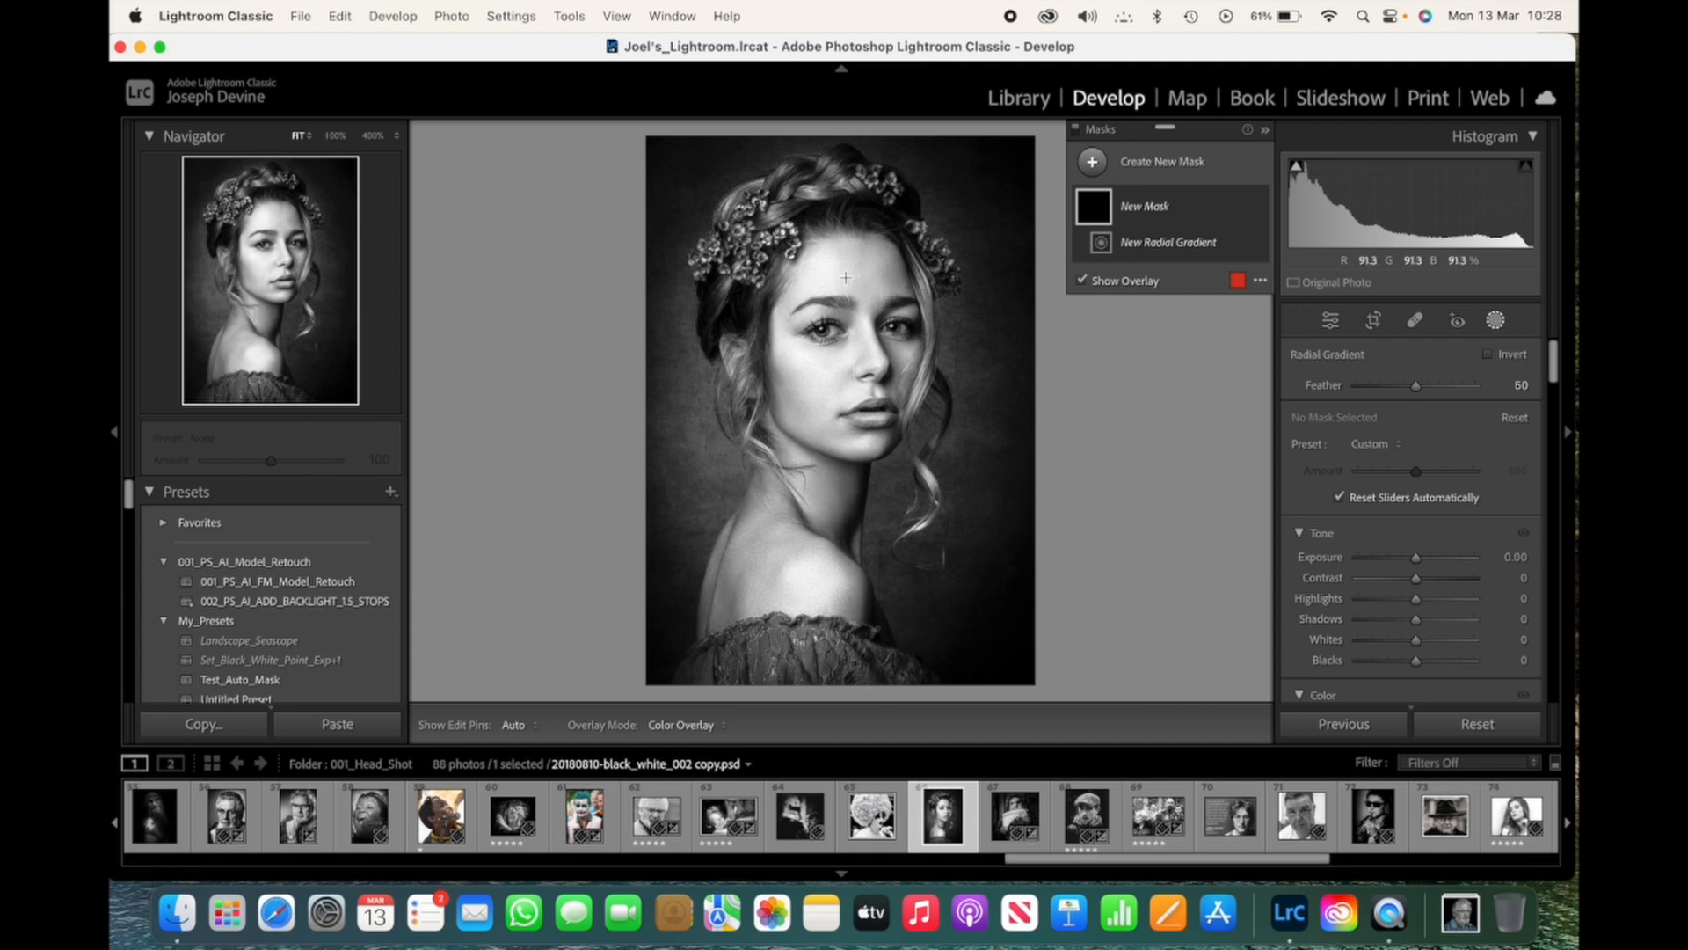
drag(836, 267, 988, 595)
drag(833, 336, 820, 439)
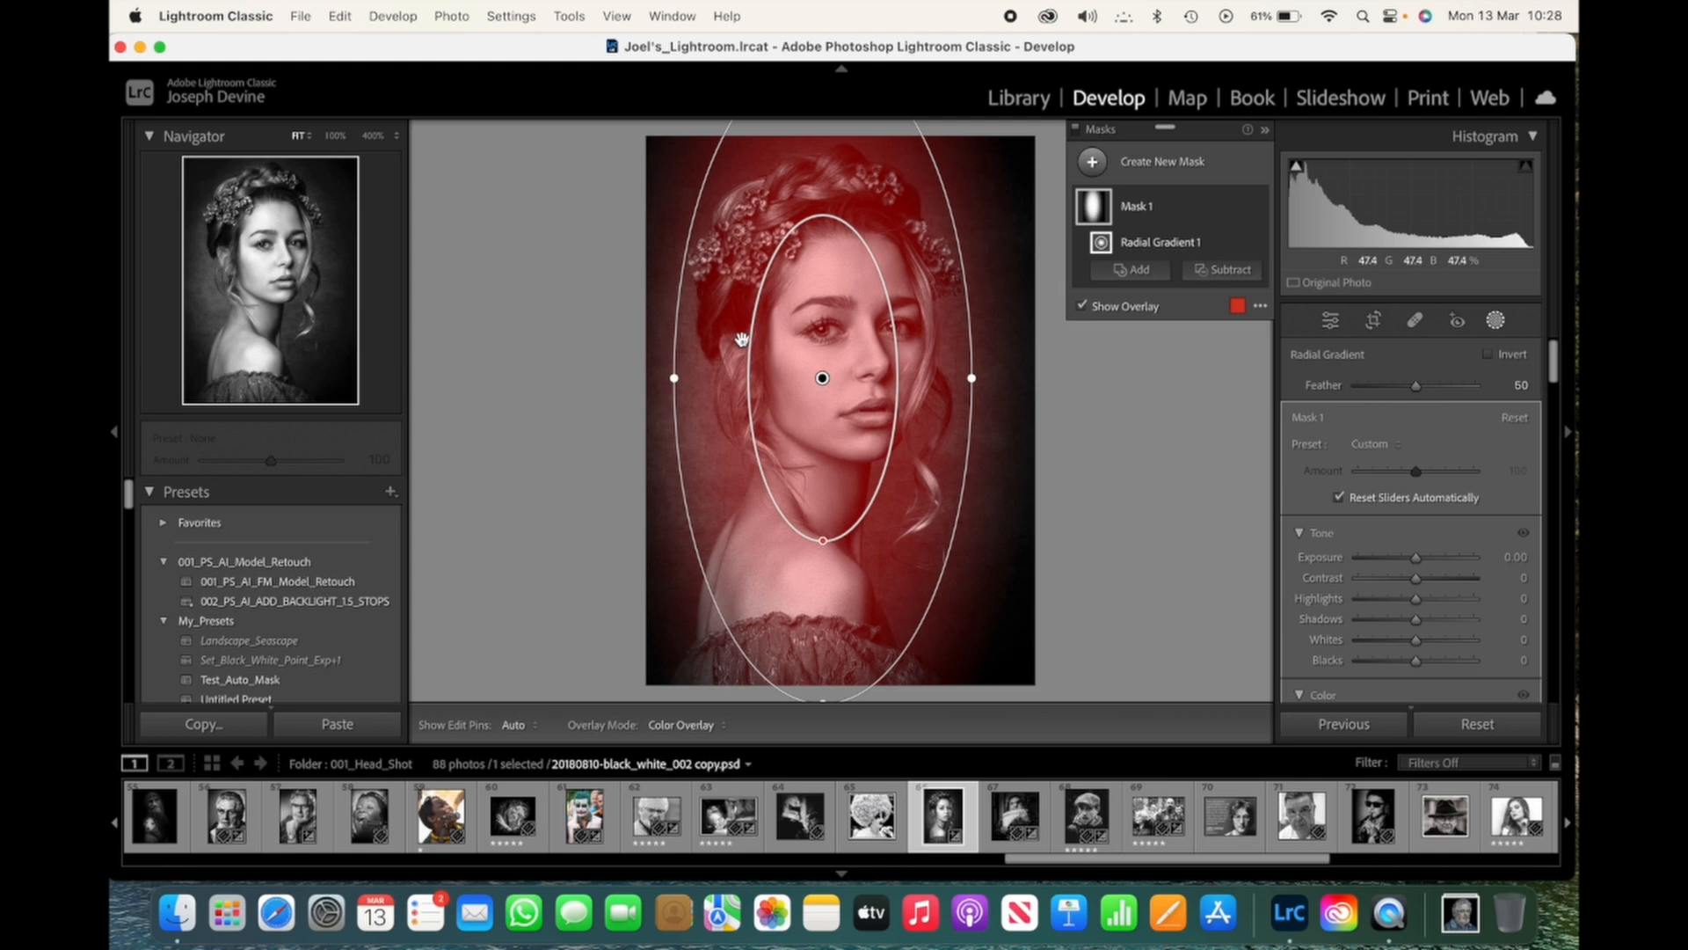
drag(675, 380, 665, 378)
drag(981, 377, 1001, 380)
drag(836, 387, 850, 389)
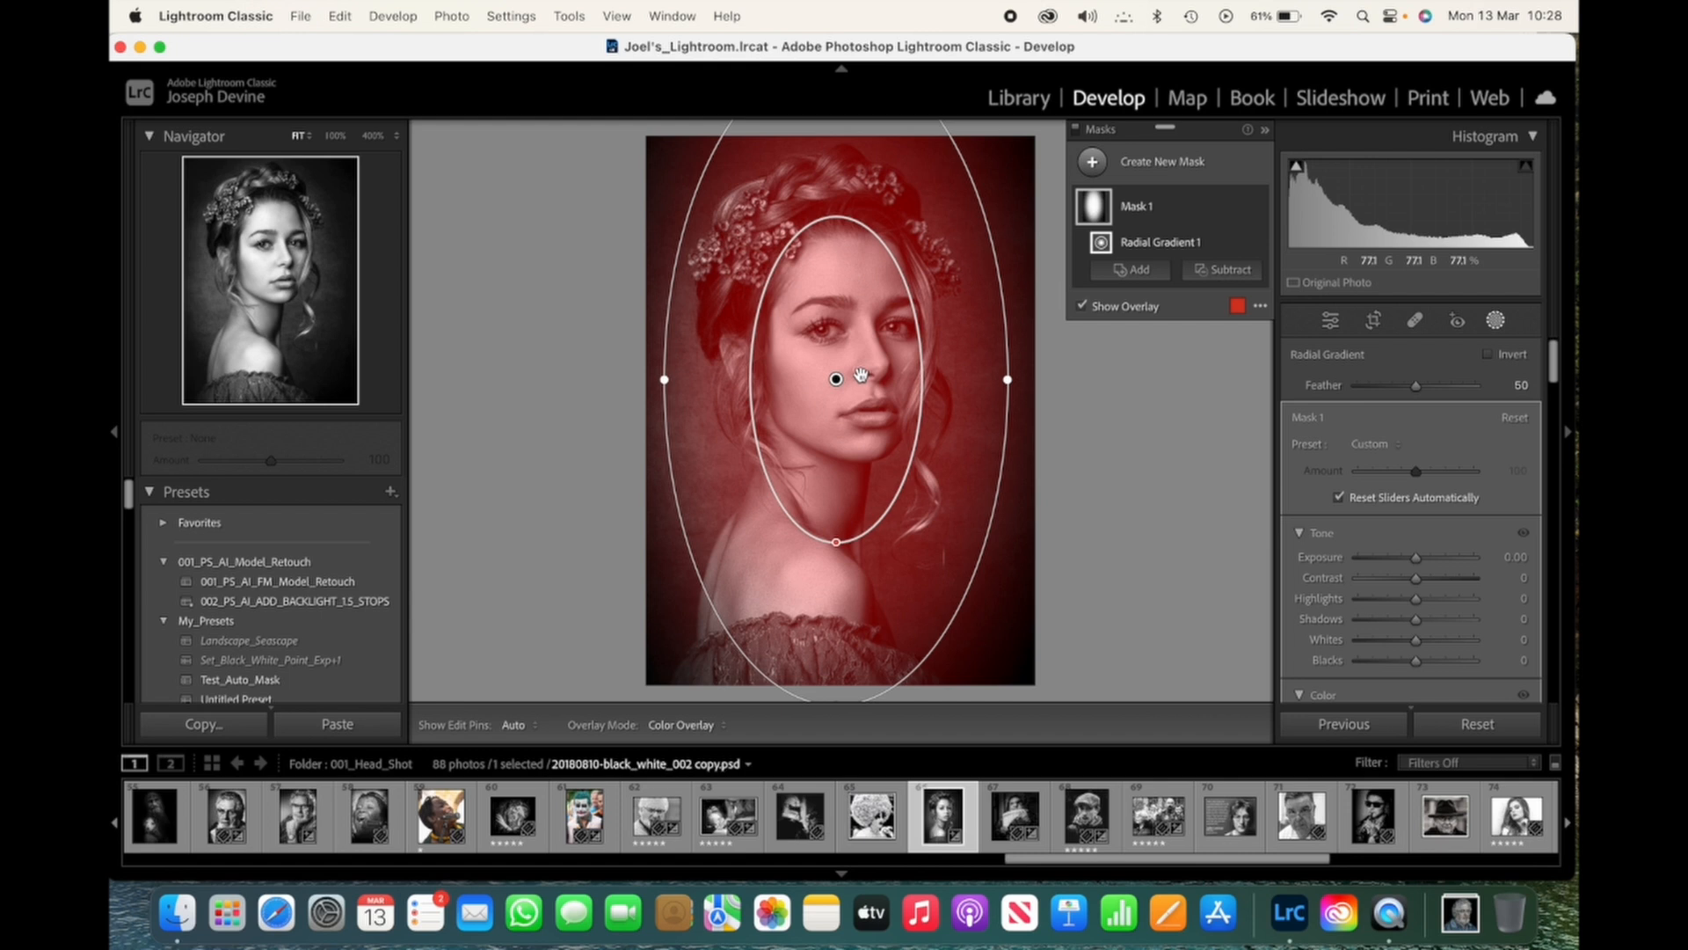
Subtract the subject from the radial gradient mask and set the mask's Exposure to 1.5 to brighten the background
click(1220, 275)
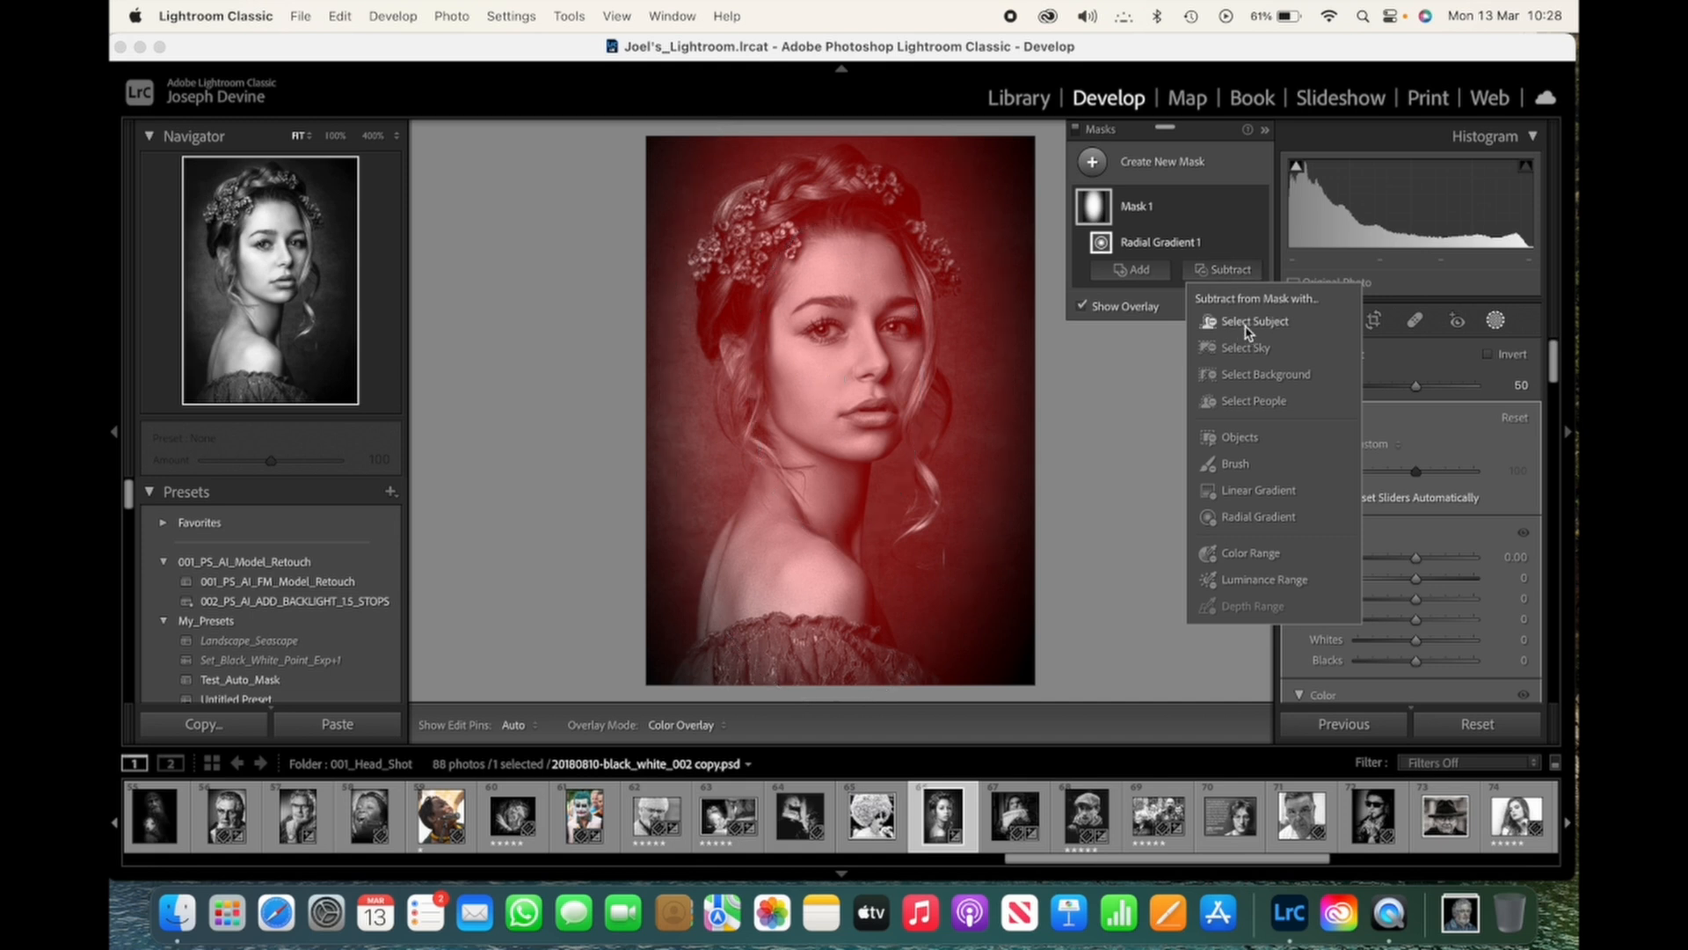
click(1249, 322)
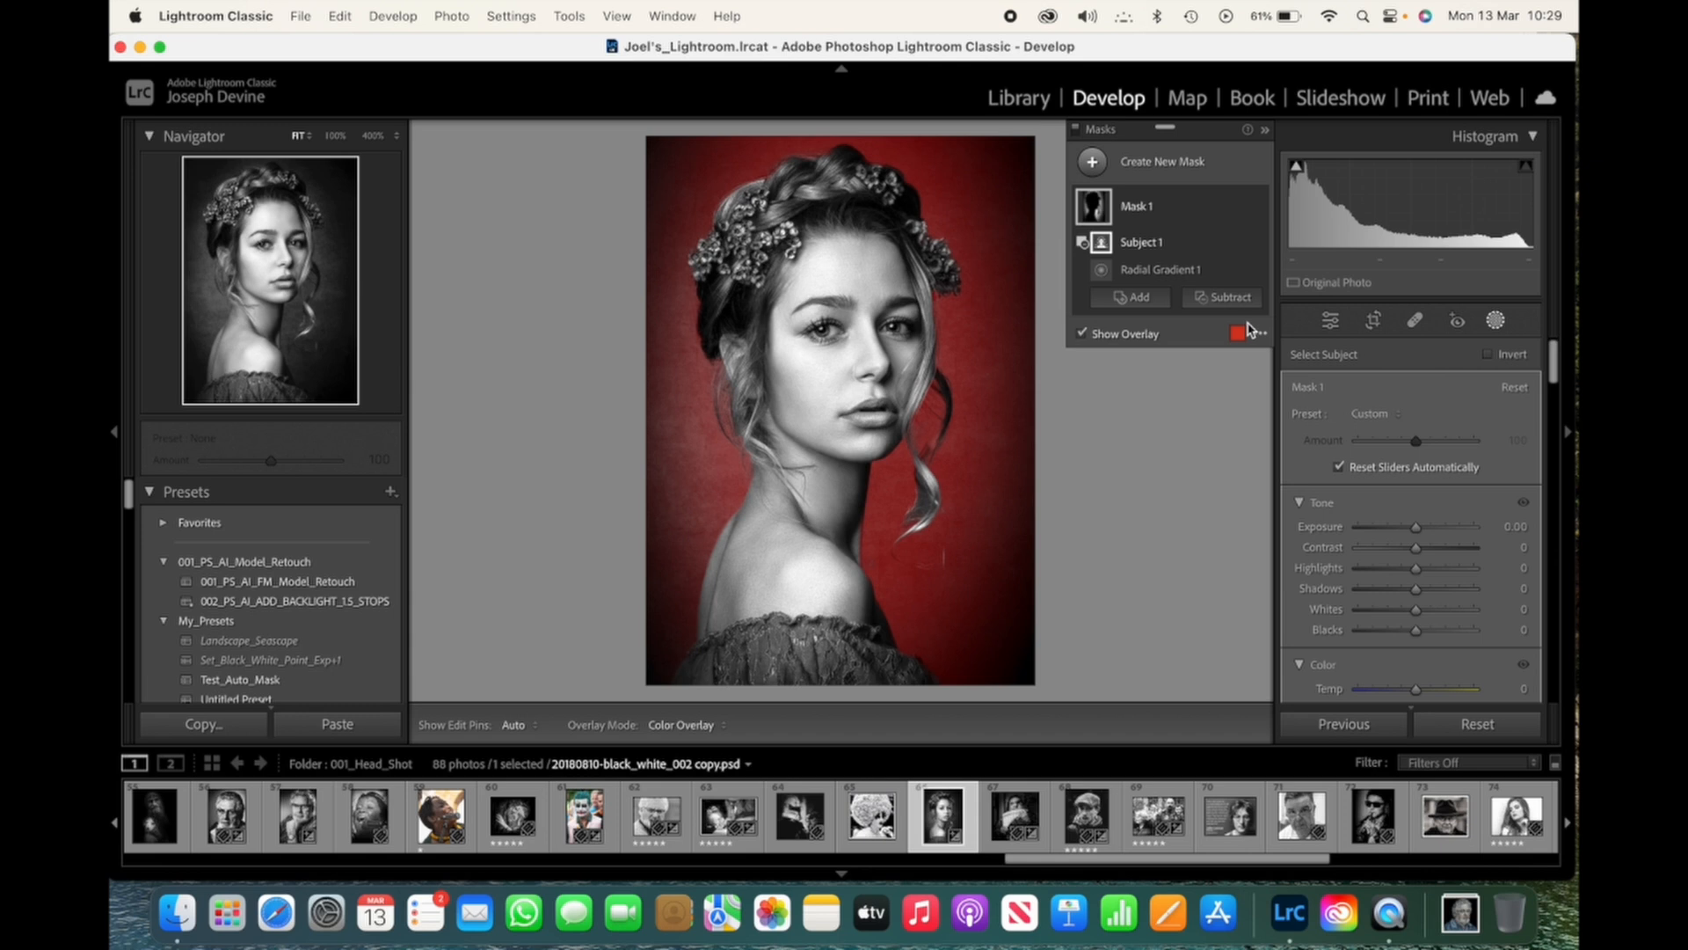
click(1514, 526)
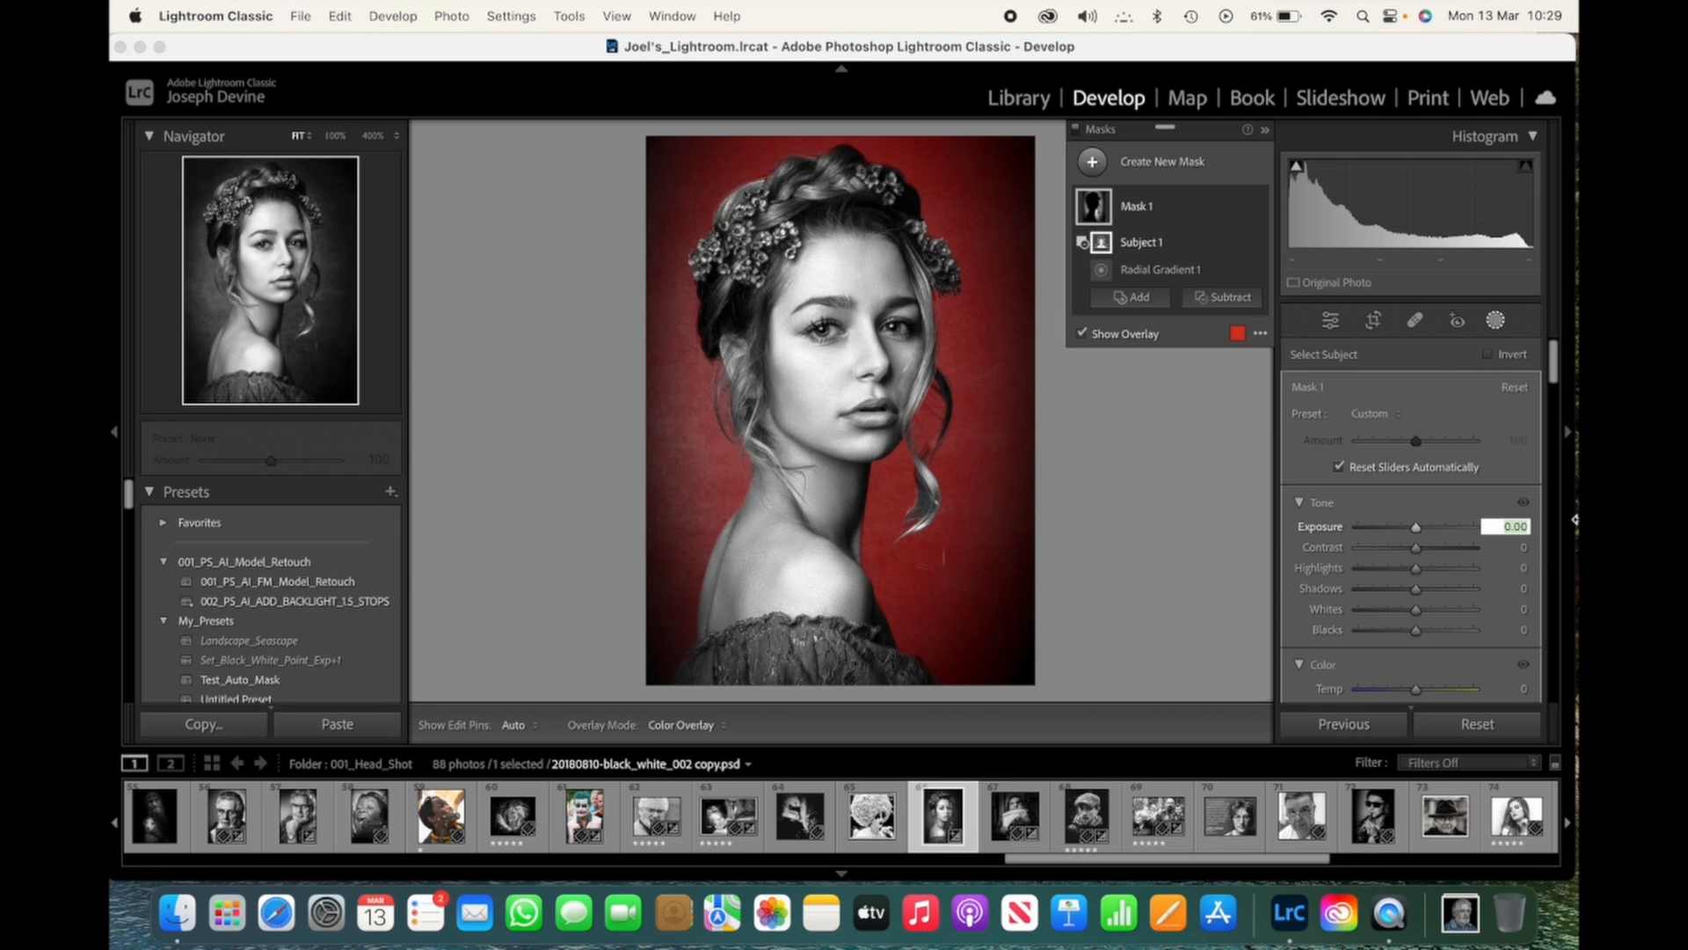
text(1)
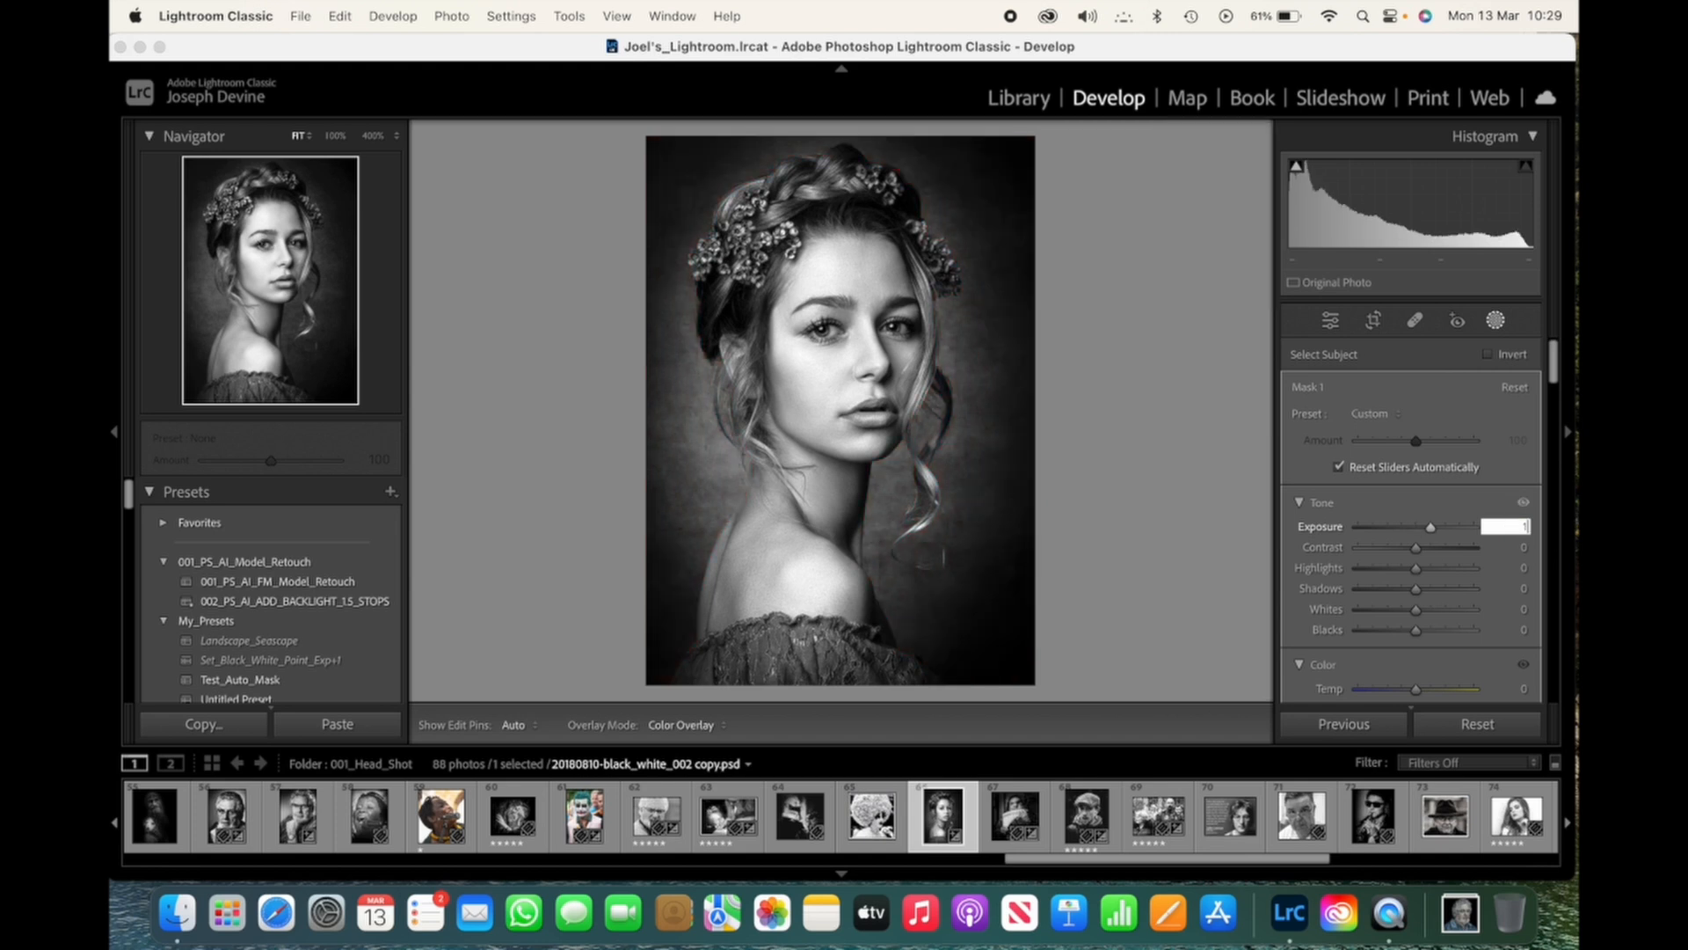
text(.5)
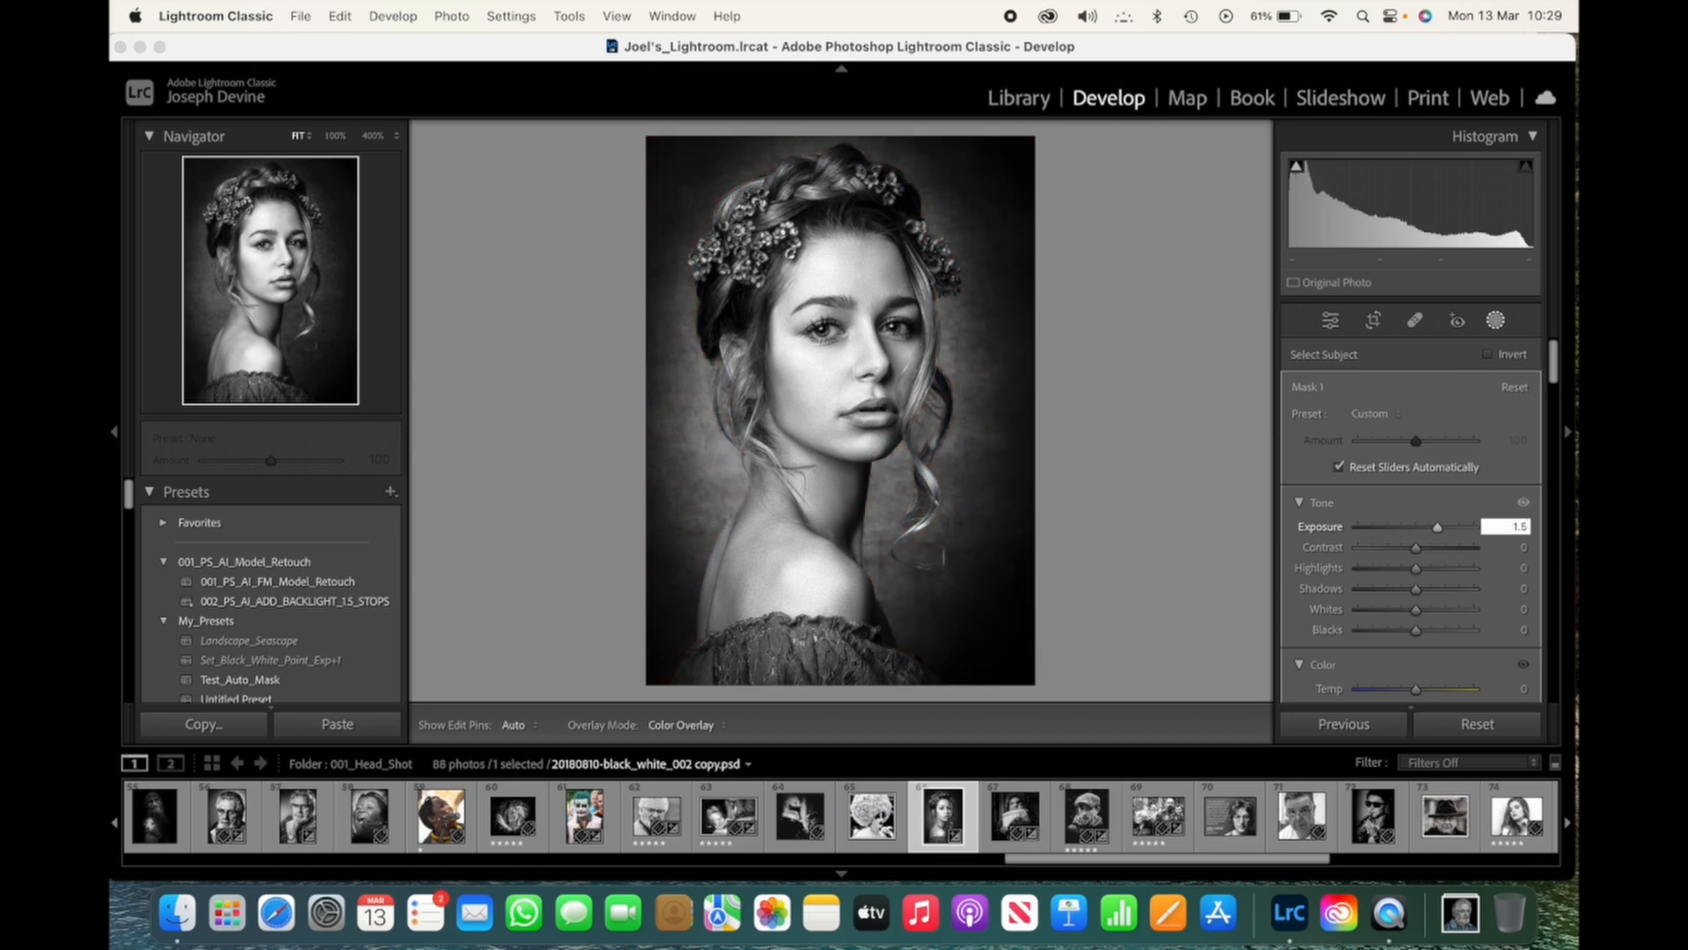
key(Return)
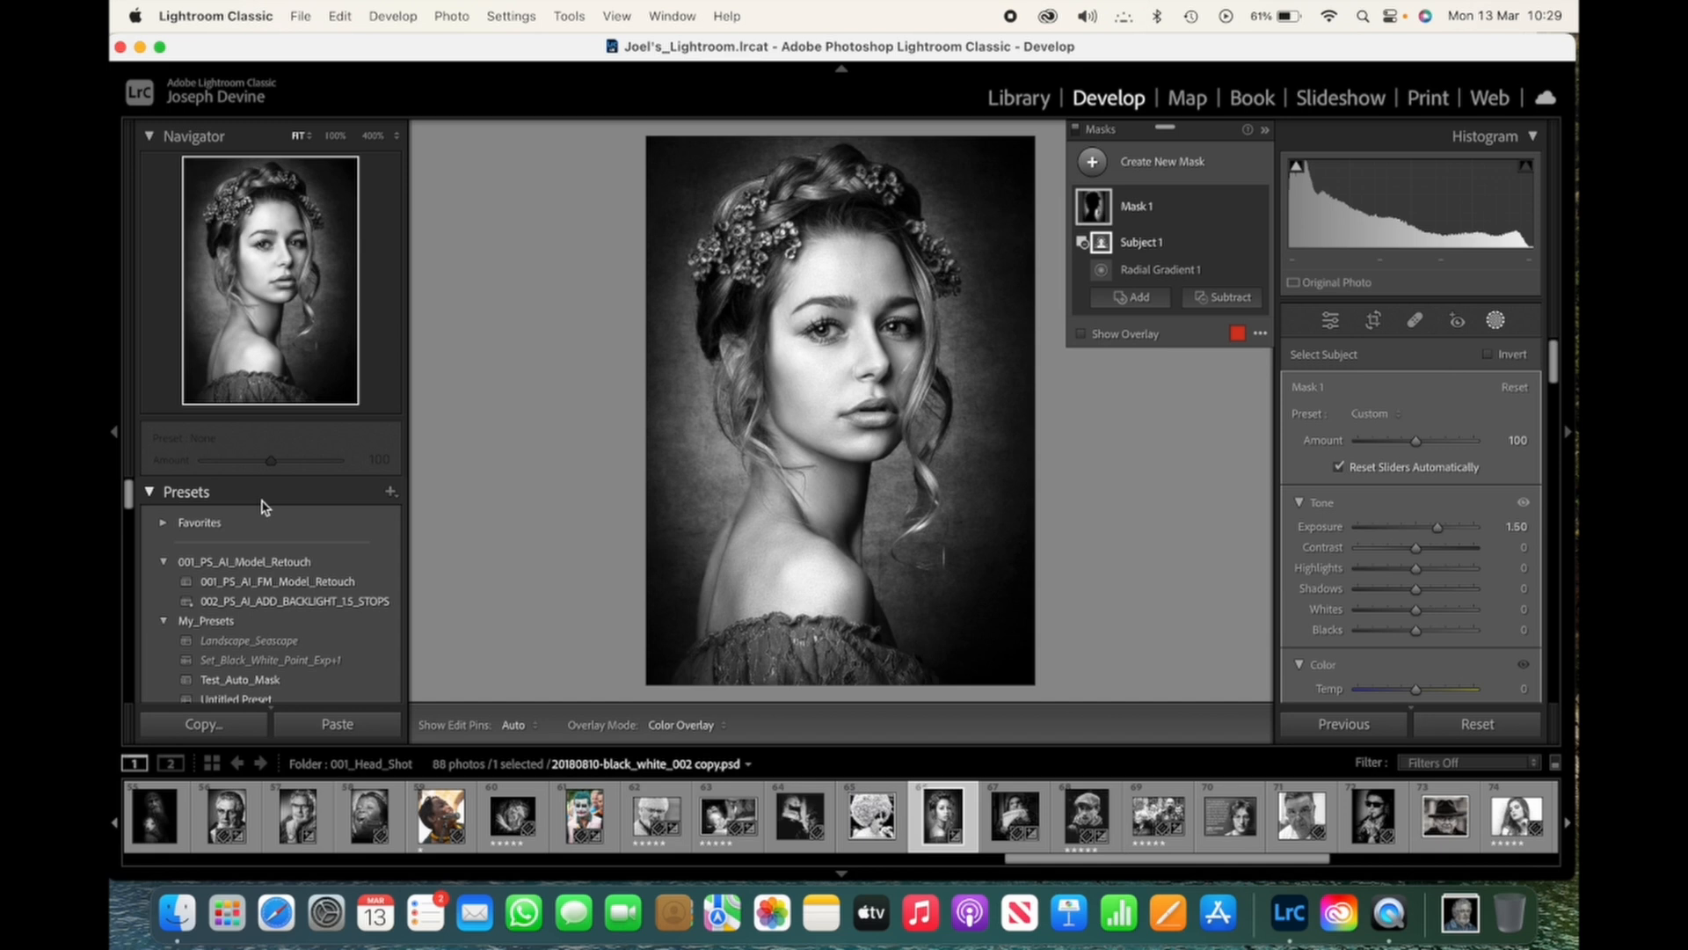
click(391, 497)
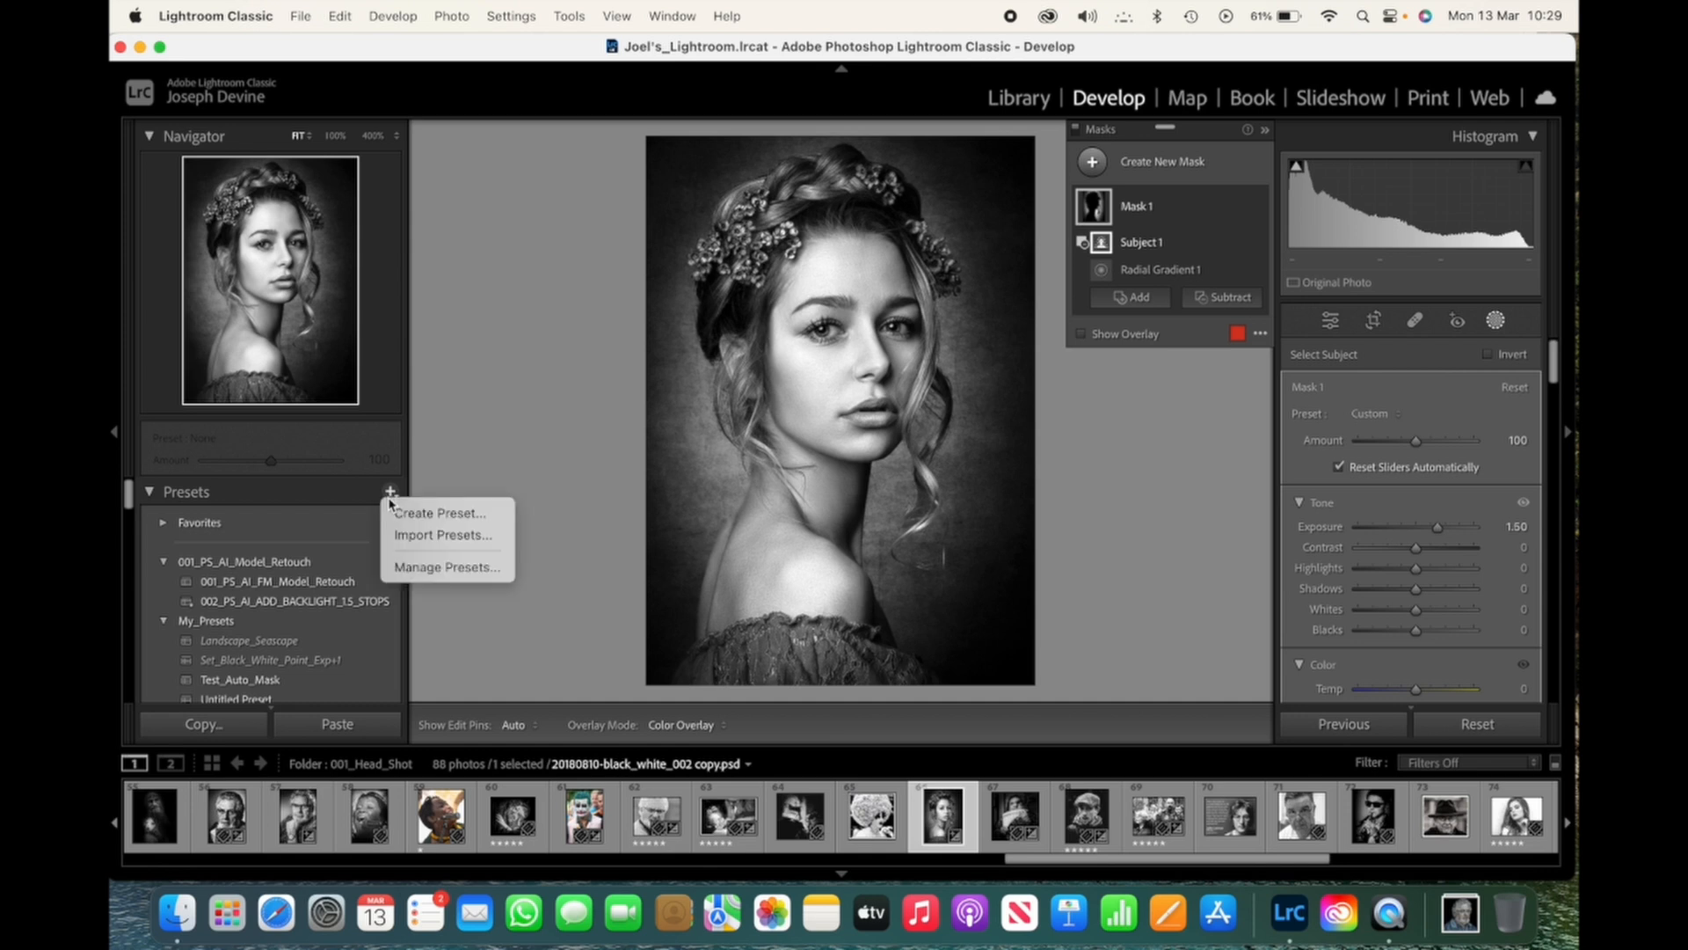
click(437, 513)
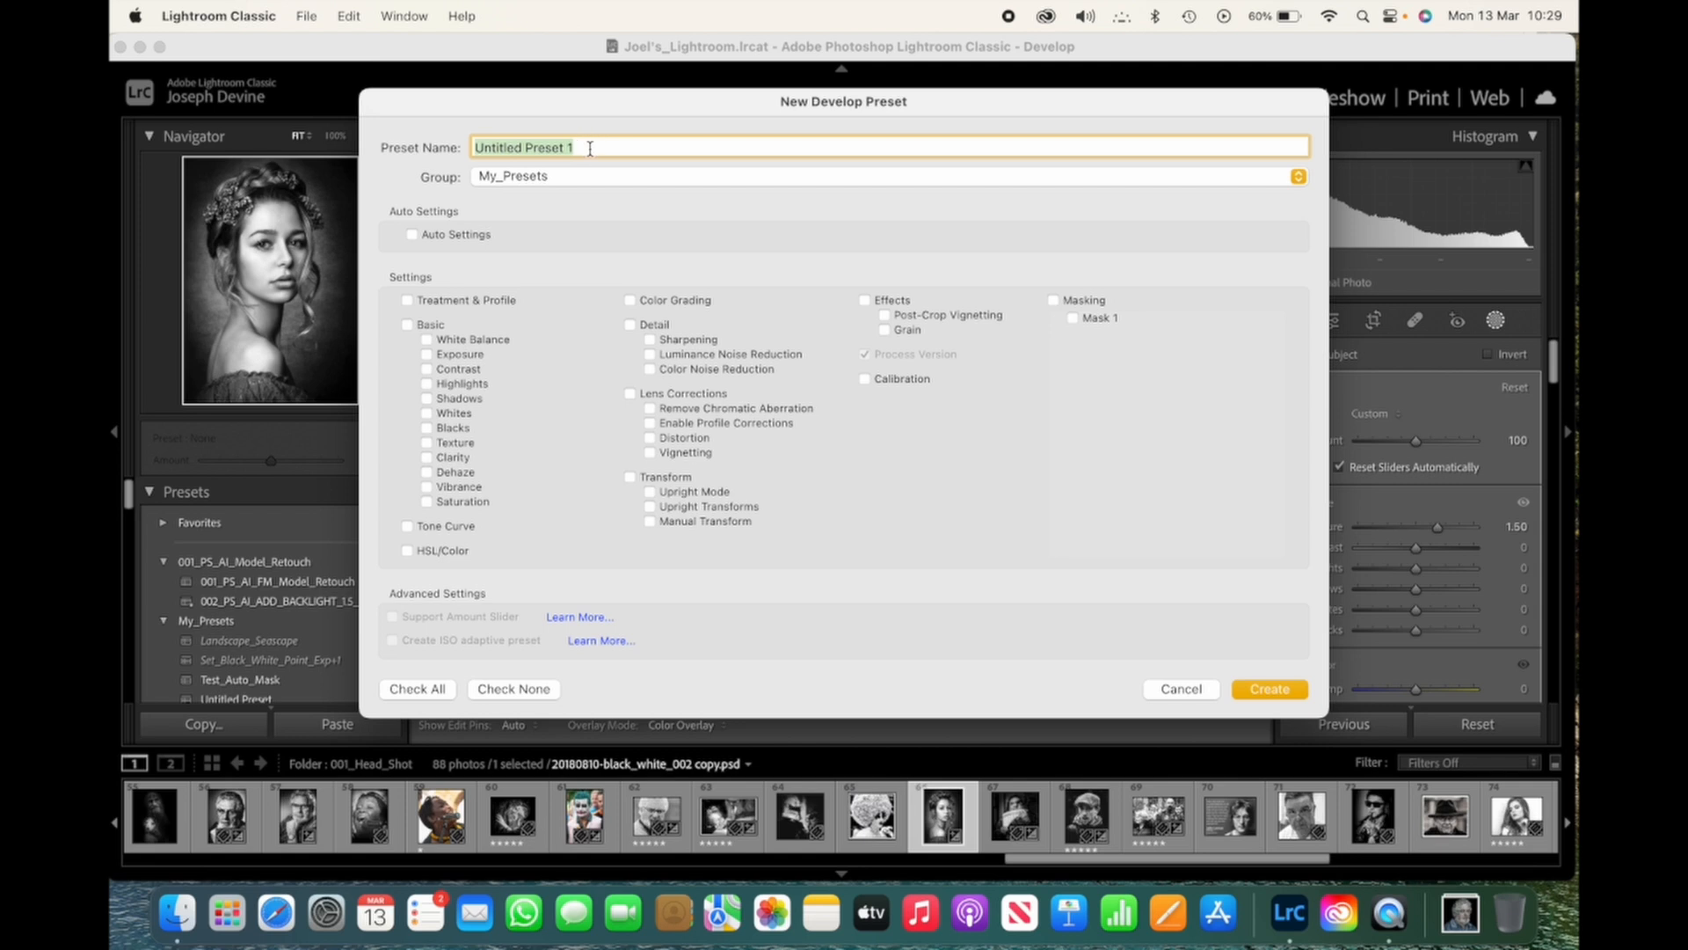
key(BackSpace)
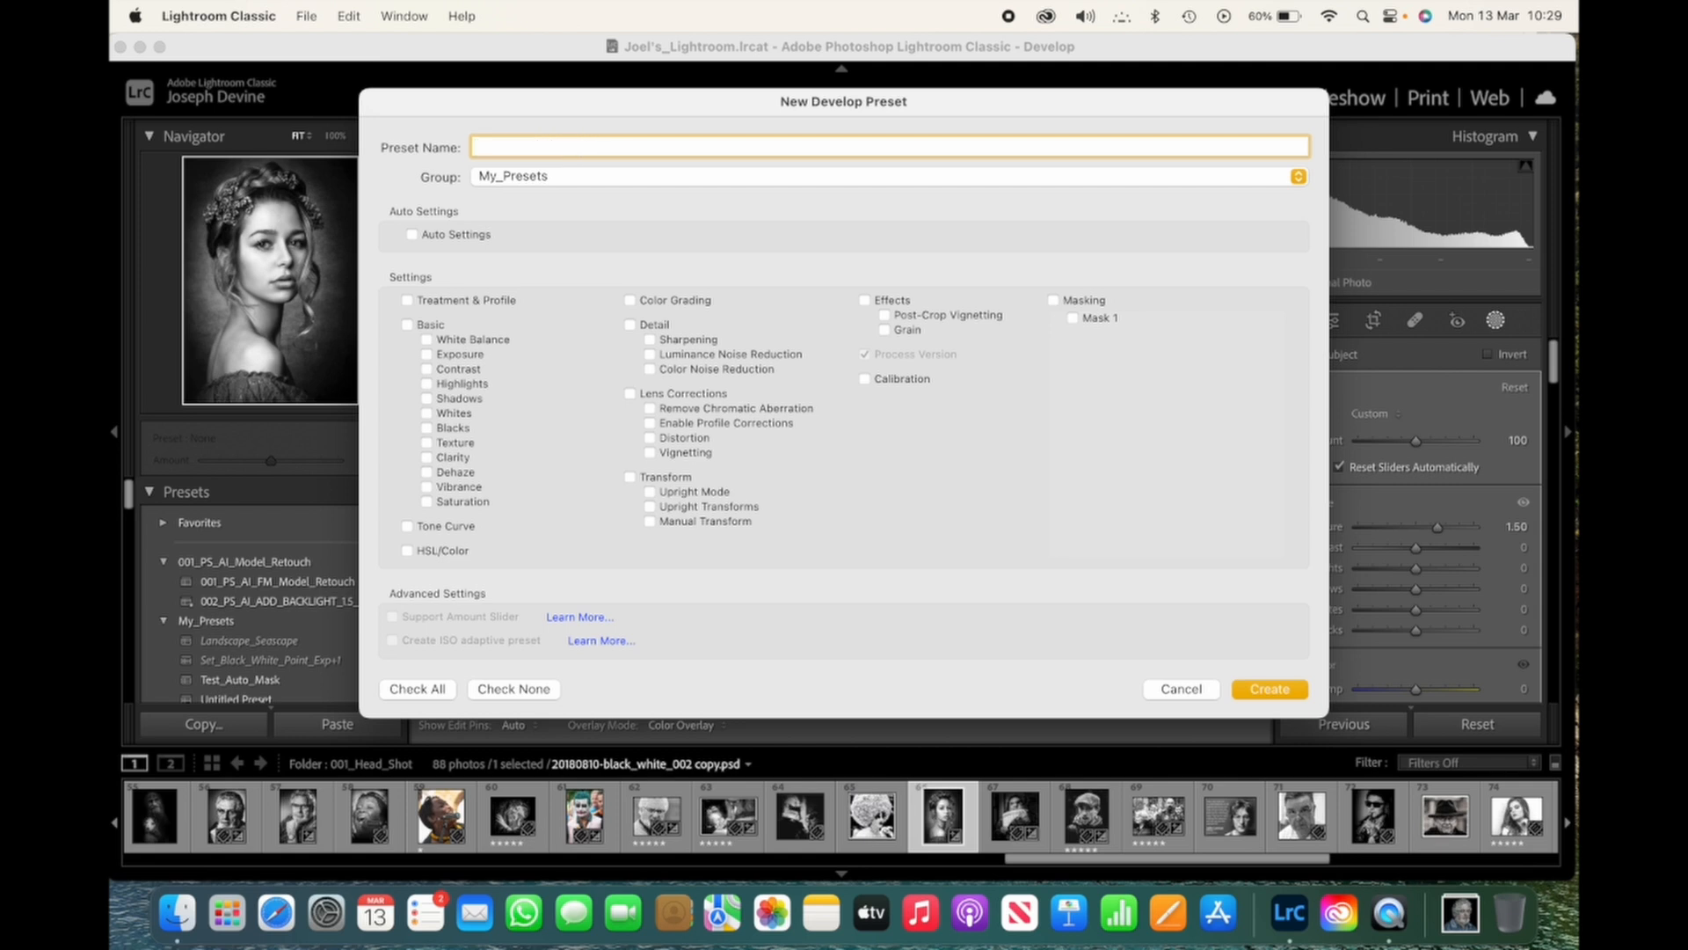
text(001_)
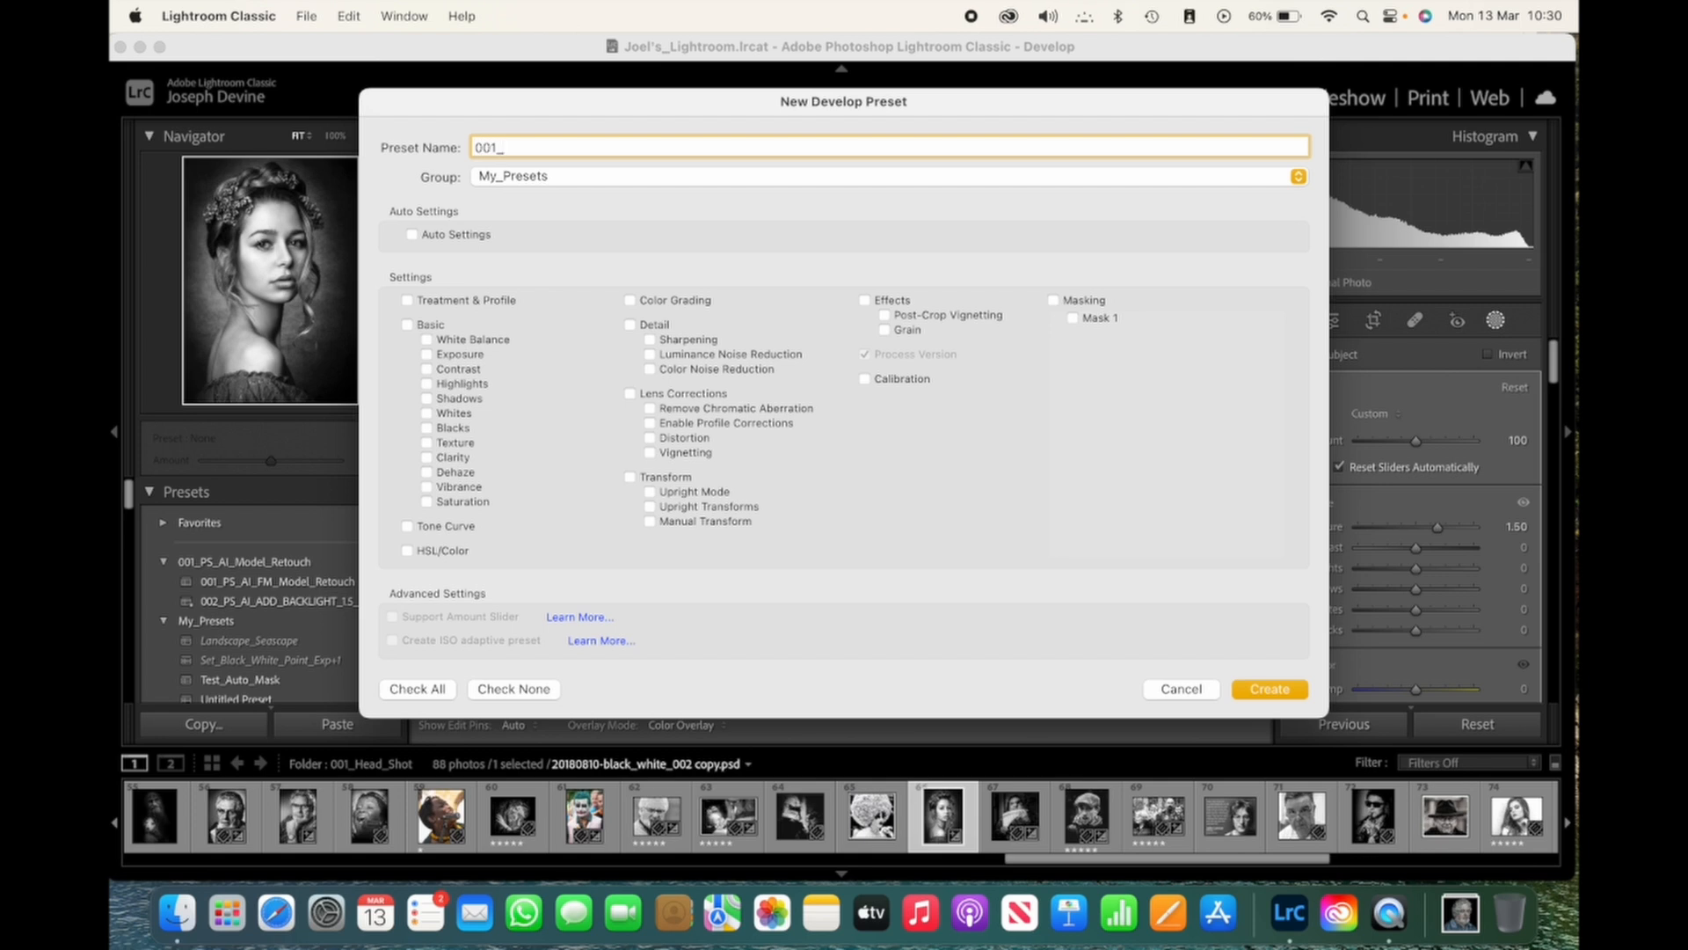
text(Add_Backlight_@_1.5_Stops)
click(1053, 301)
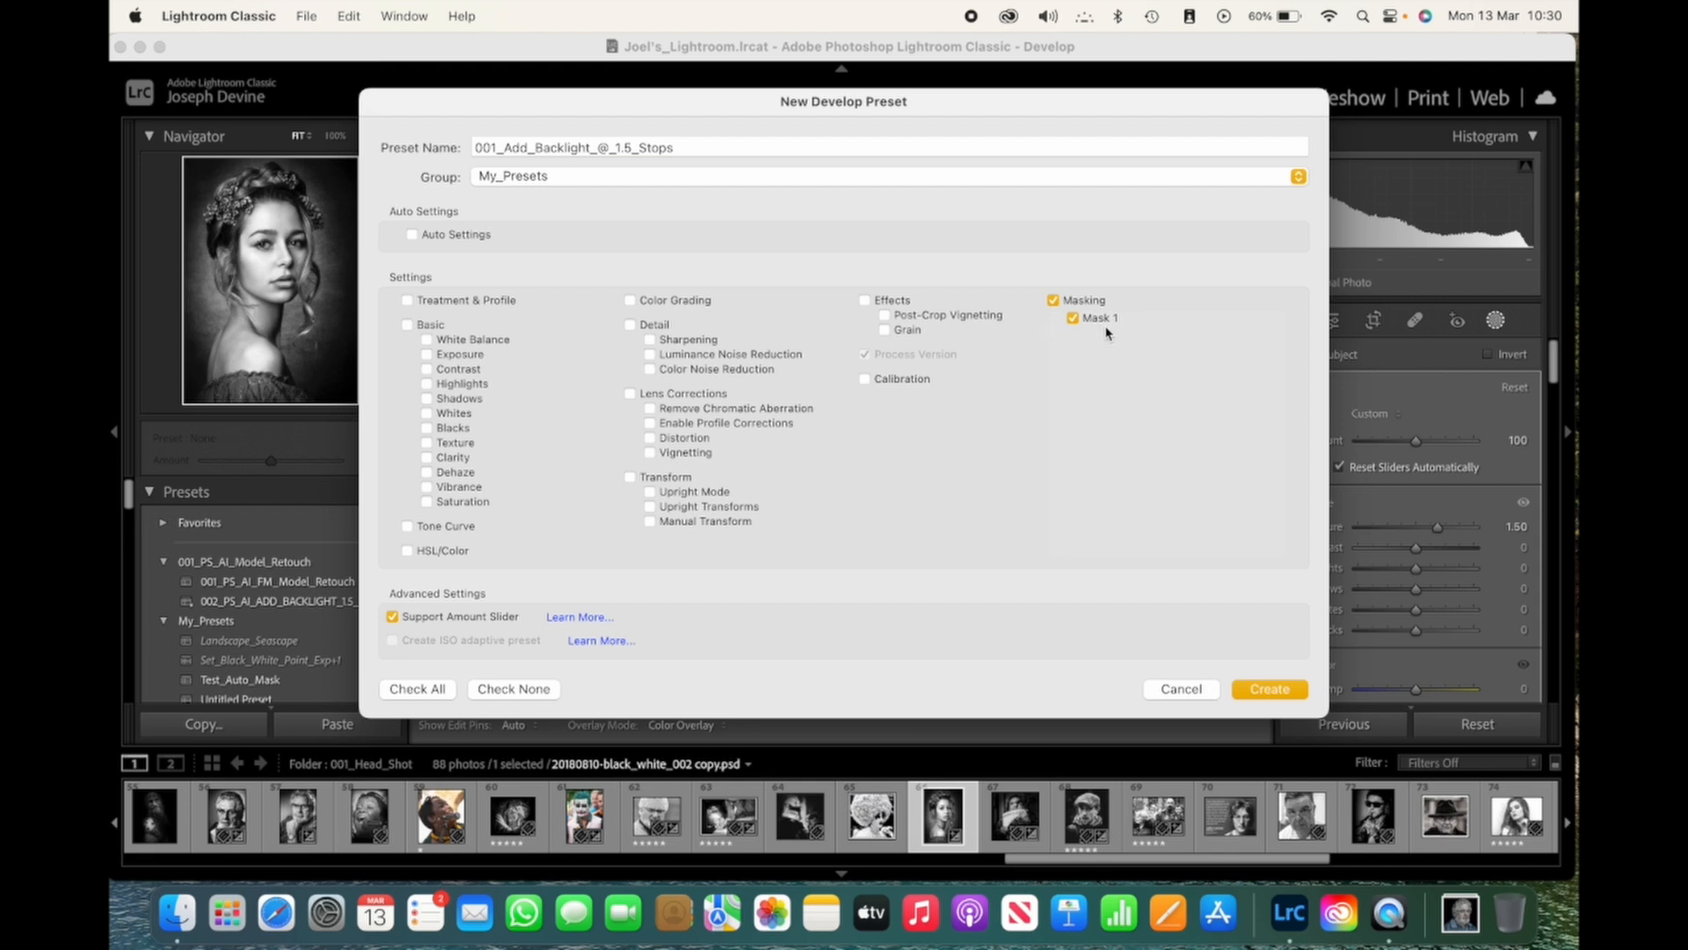
click(1271, 689)
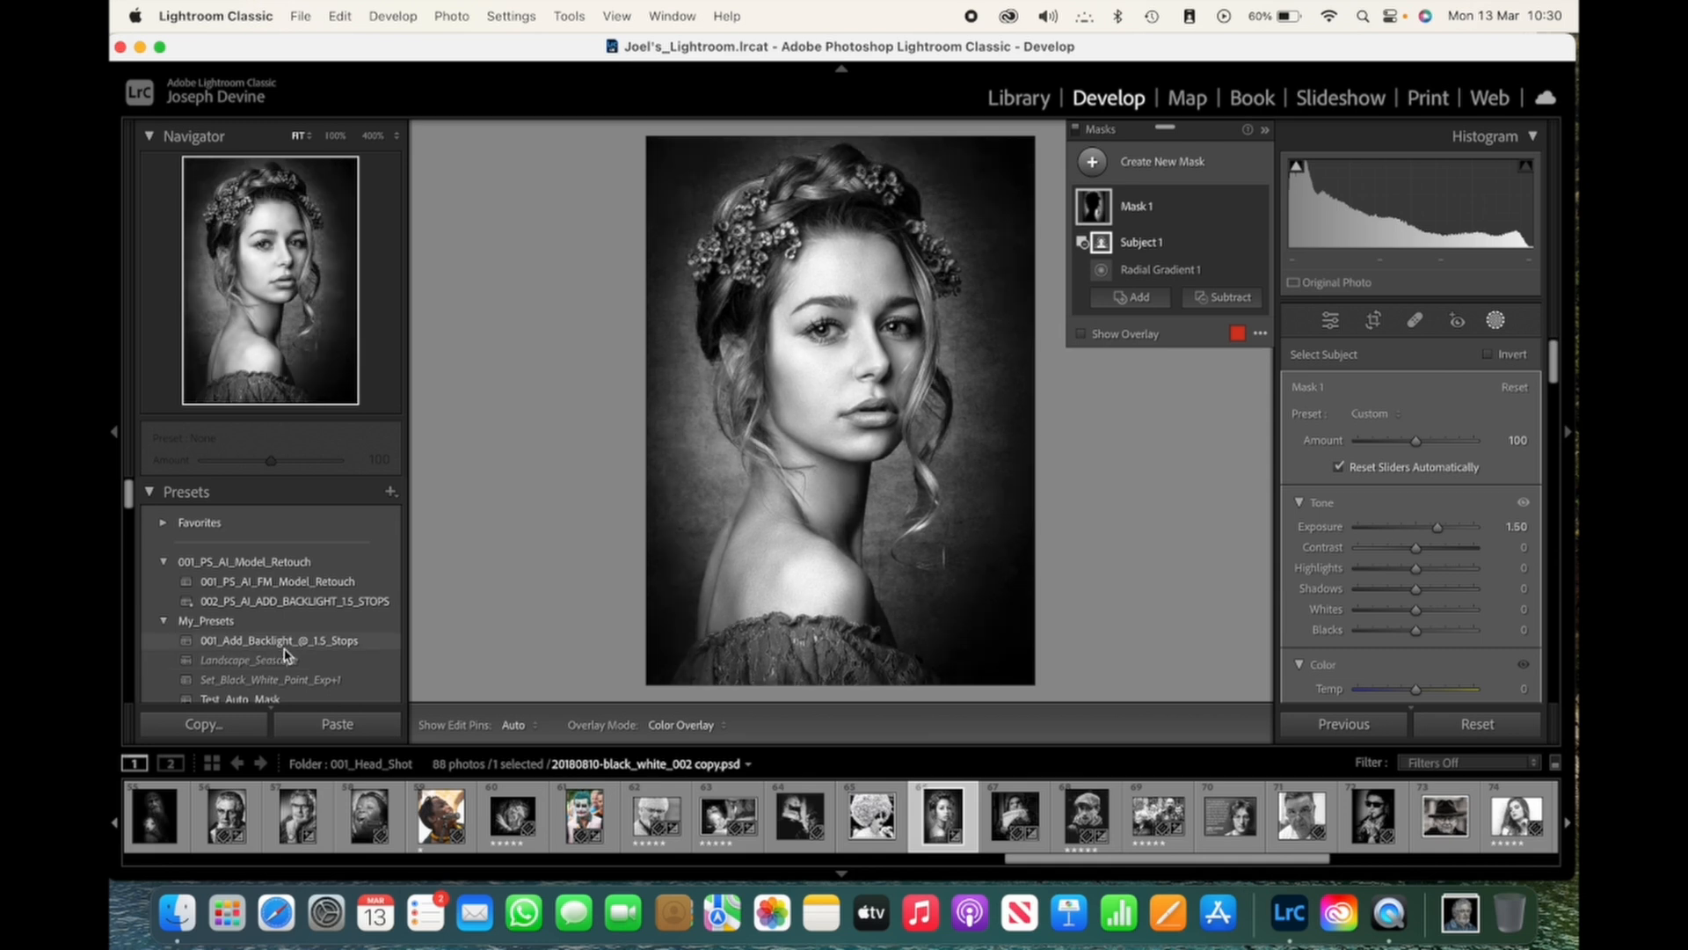
click(1479, 725)
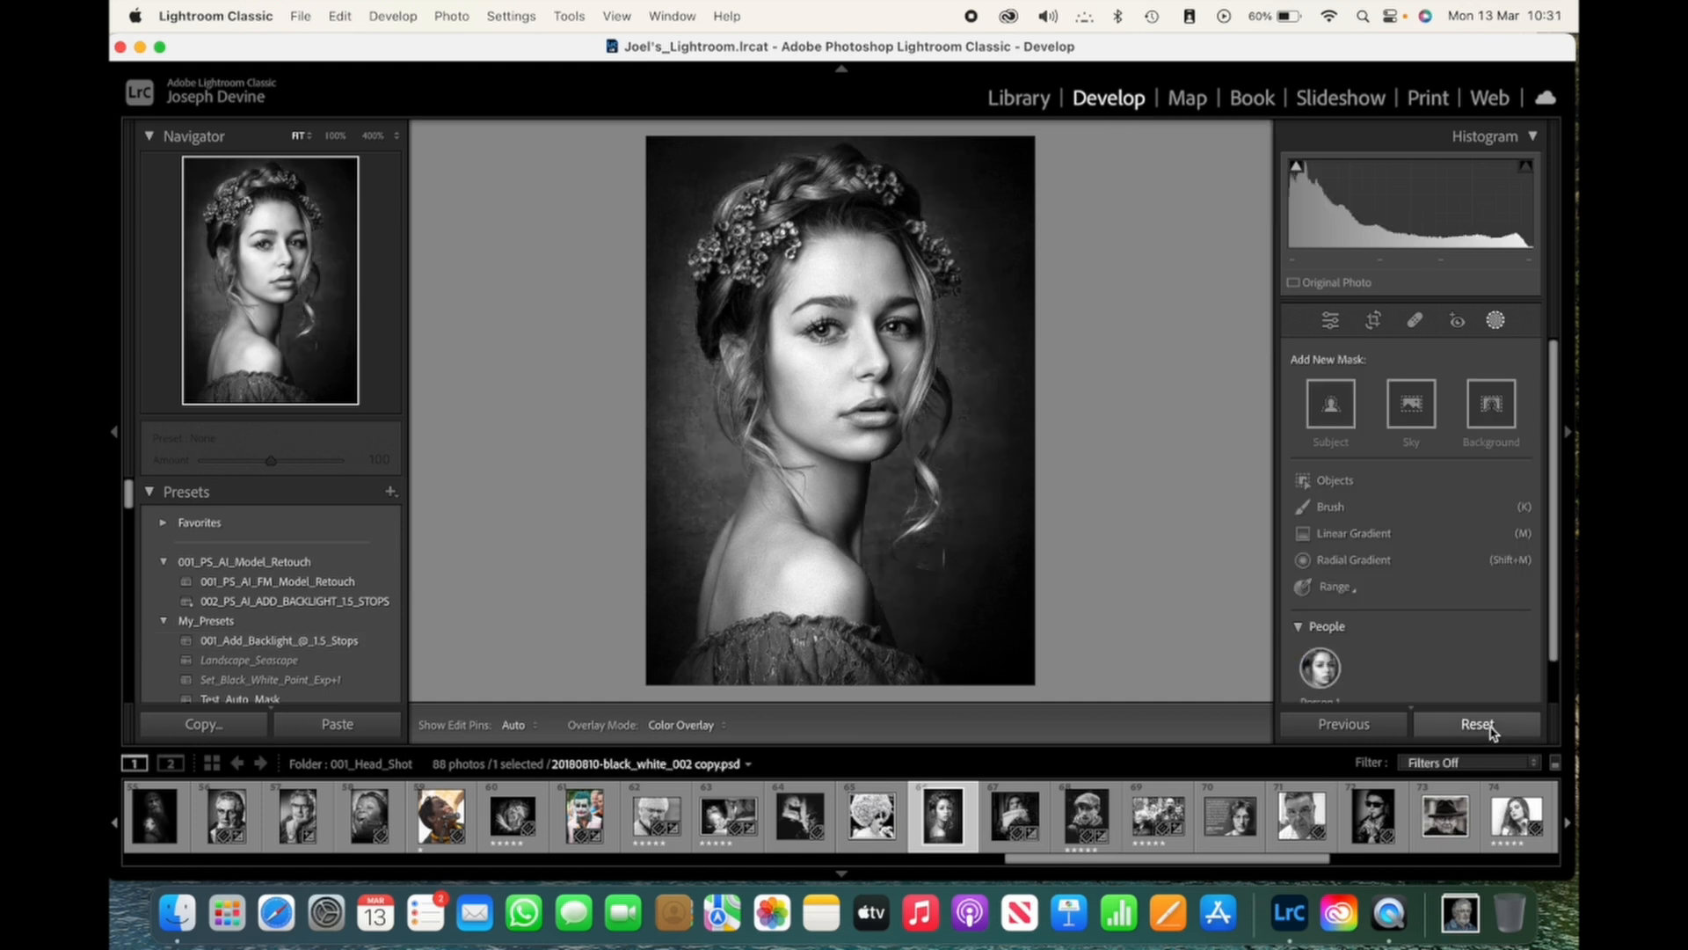
click(337, 647)
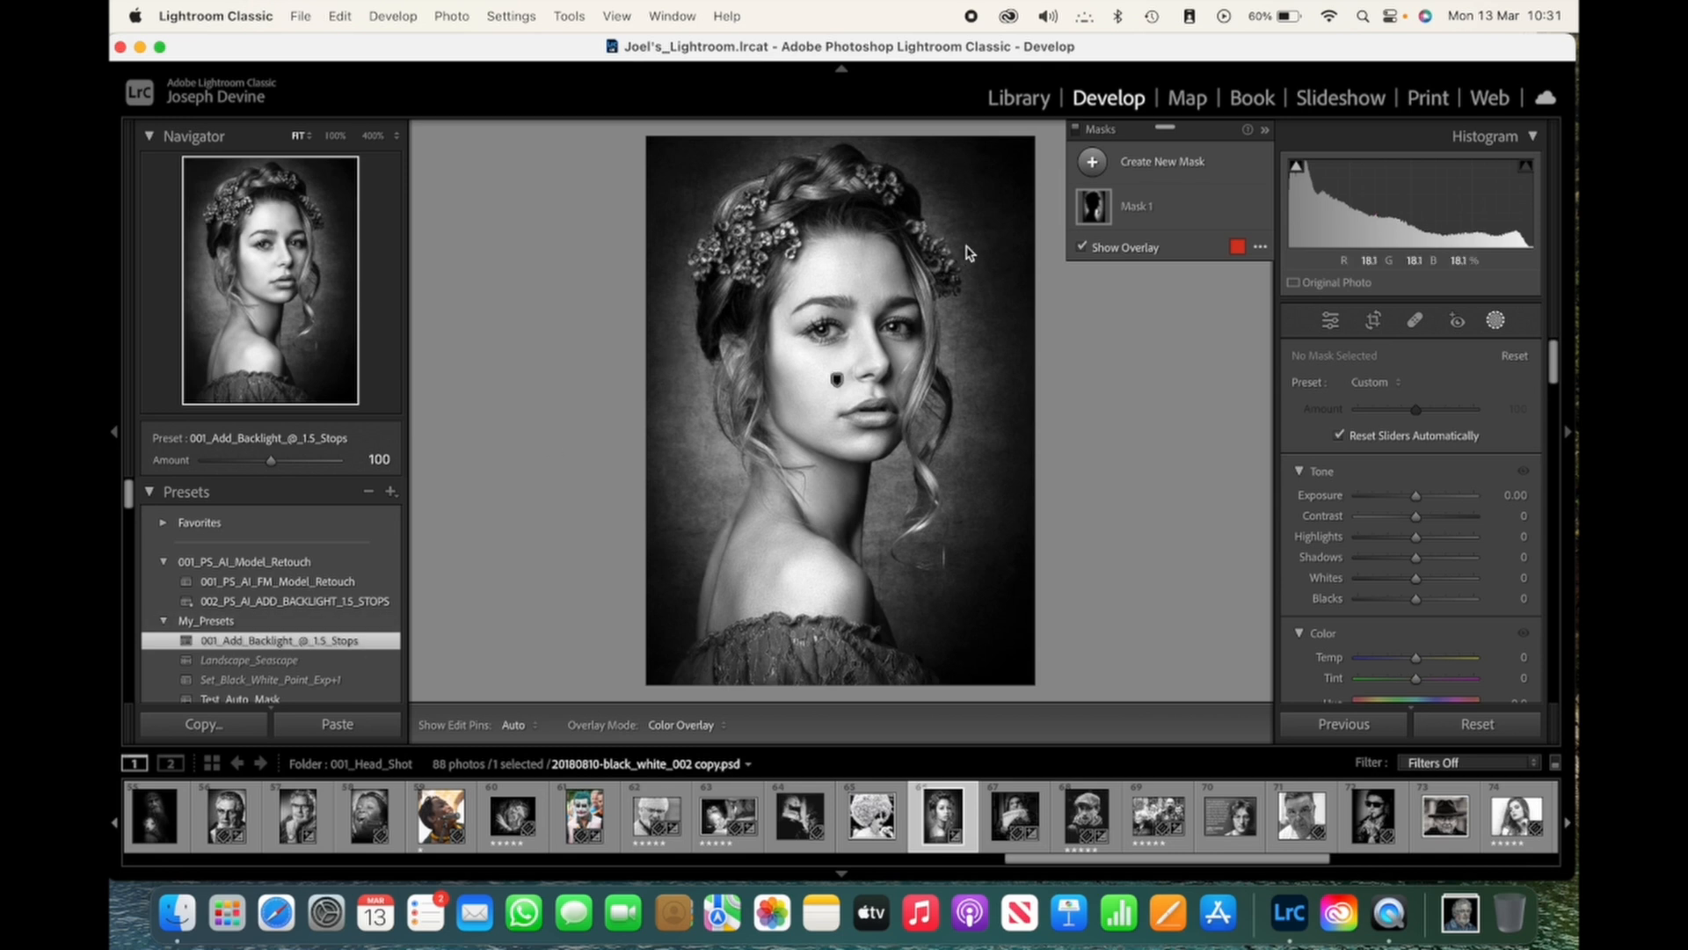
Try the backlight mask's Exposure at -4.00, 1.30 and 1.00 on the portrait
click(1111, 212)
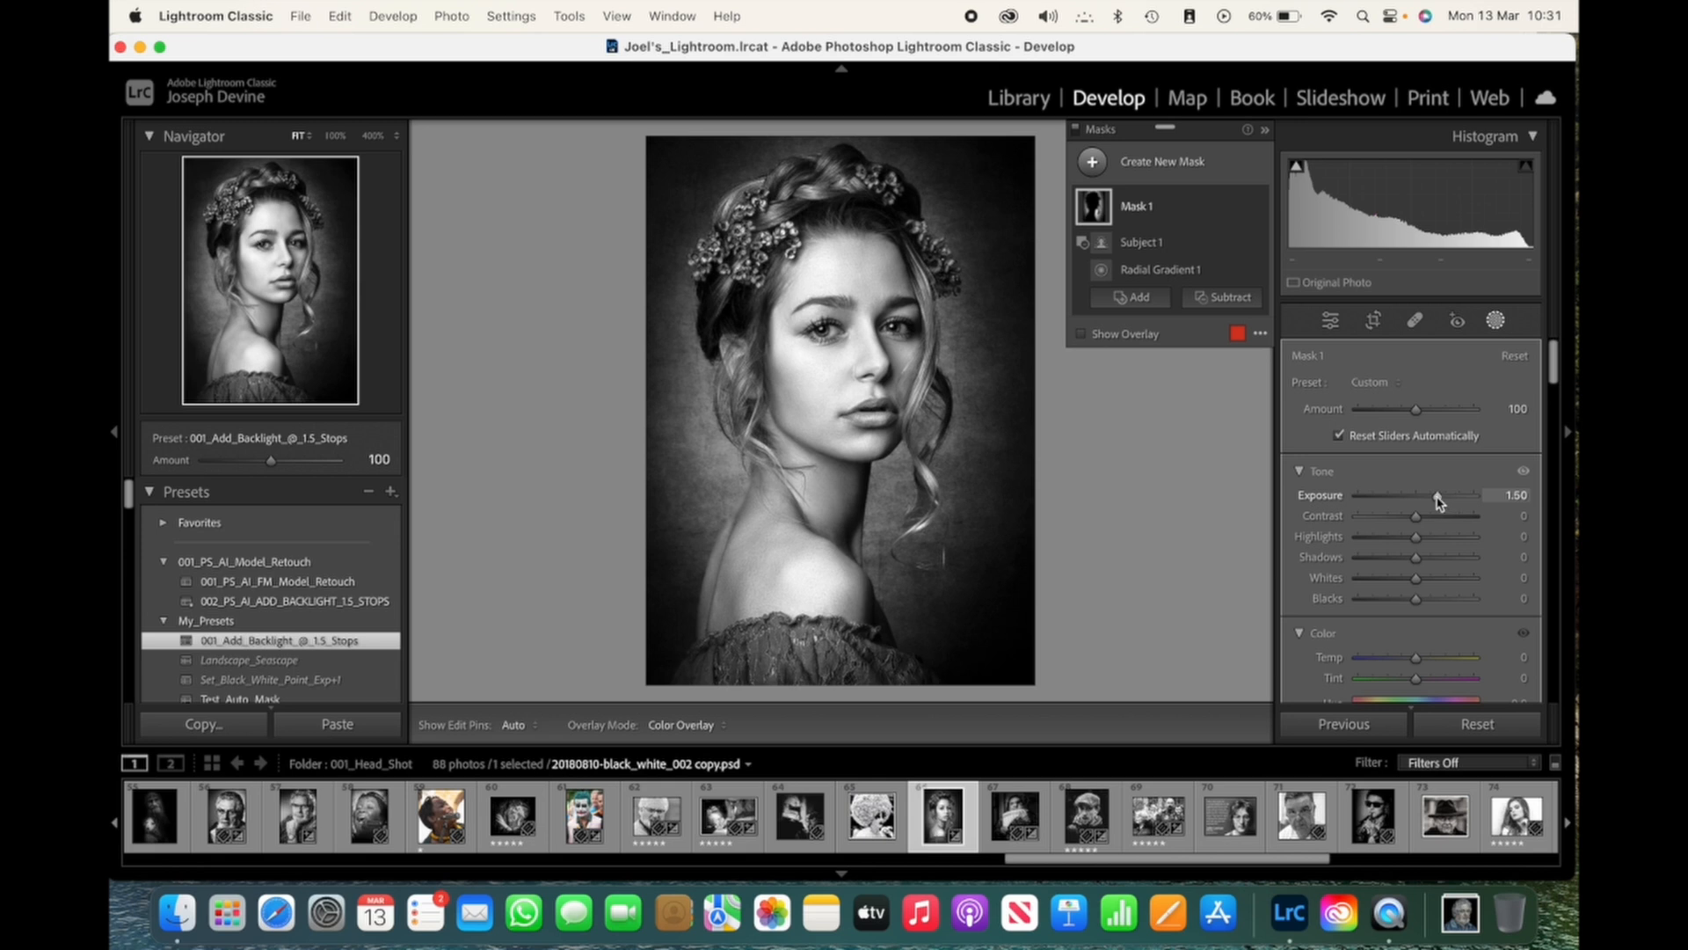
drag(1438, 499, 1361, 503)
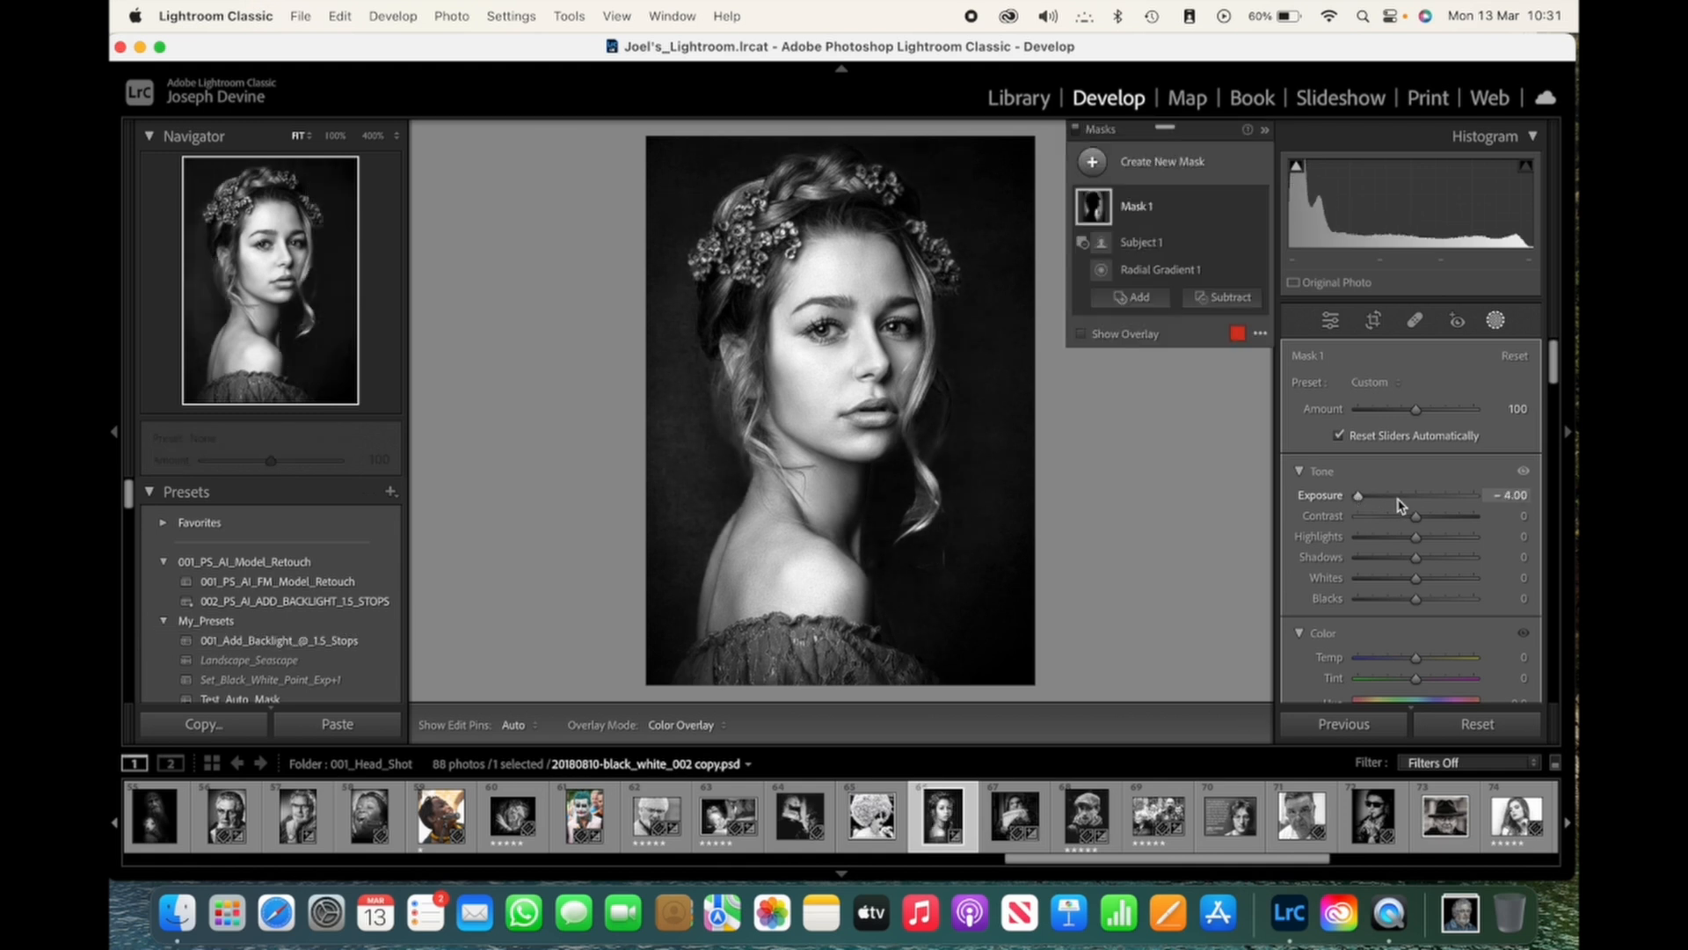
drag(1363, 500, 1438, 508)
click(1514, 496)
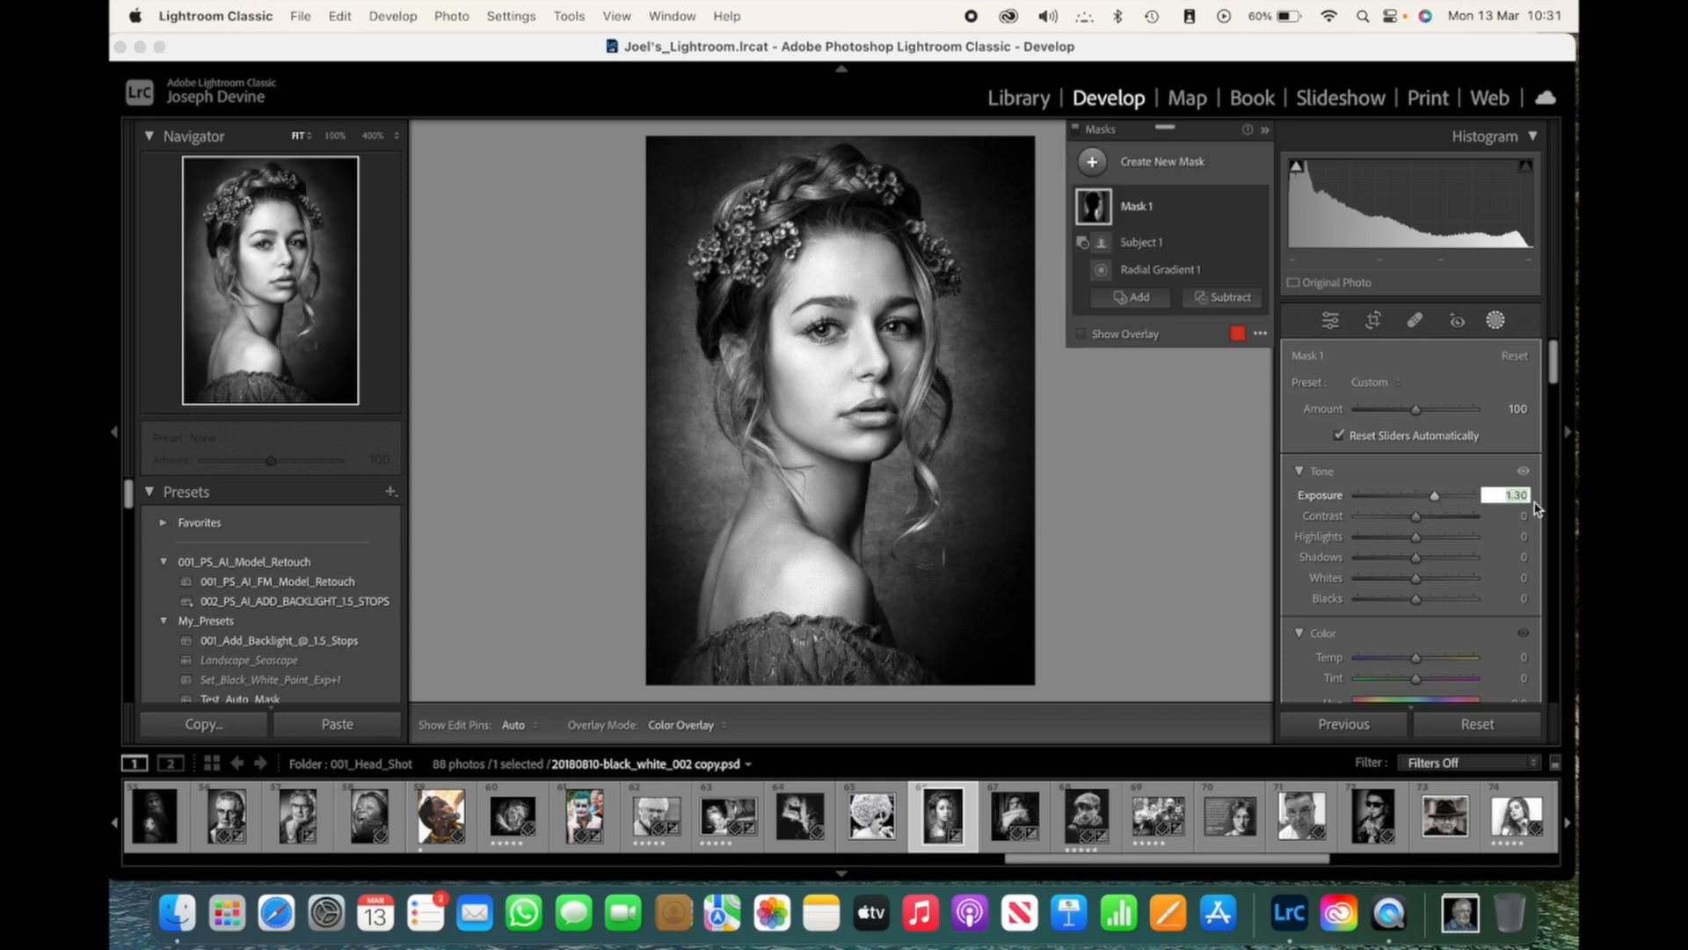
text(1)
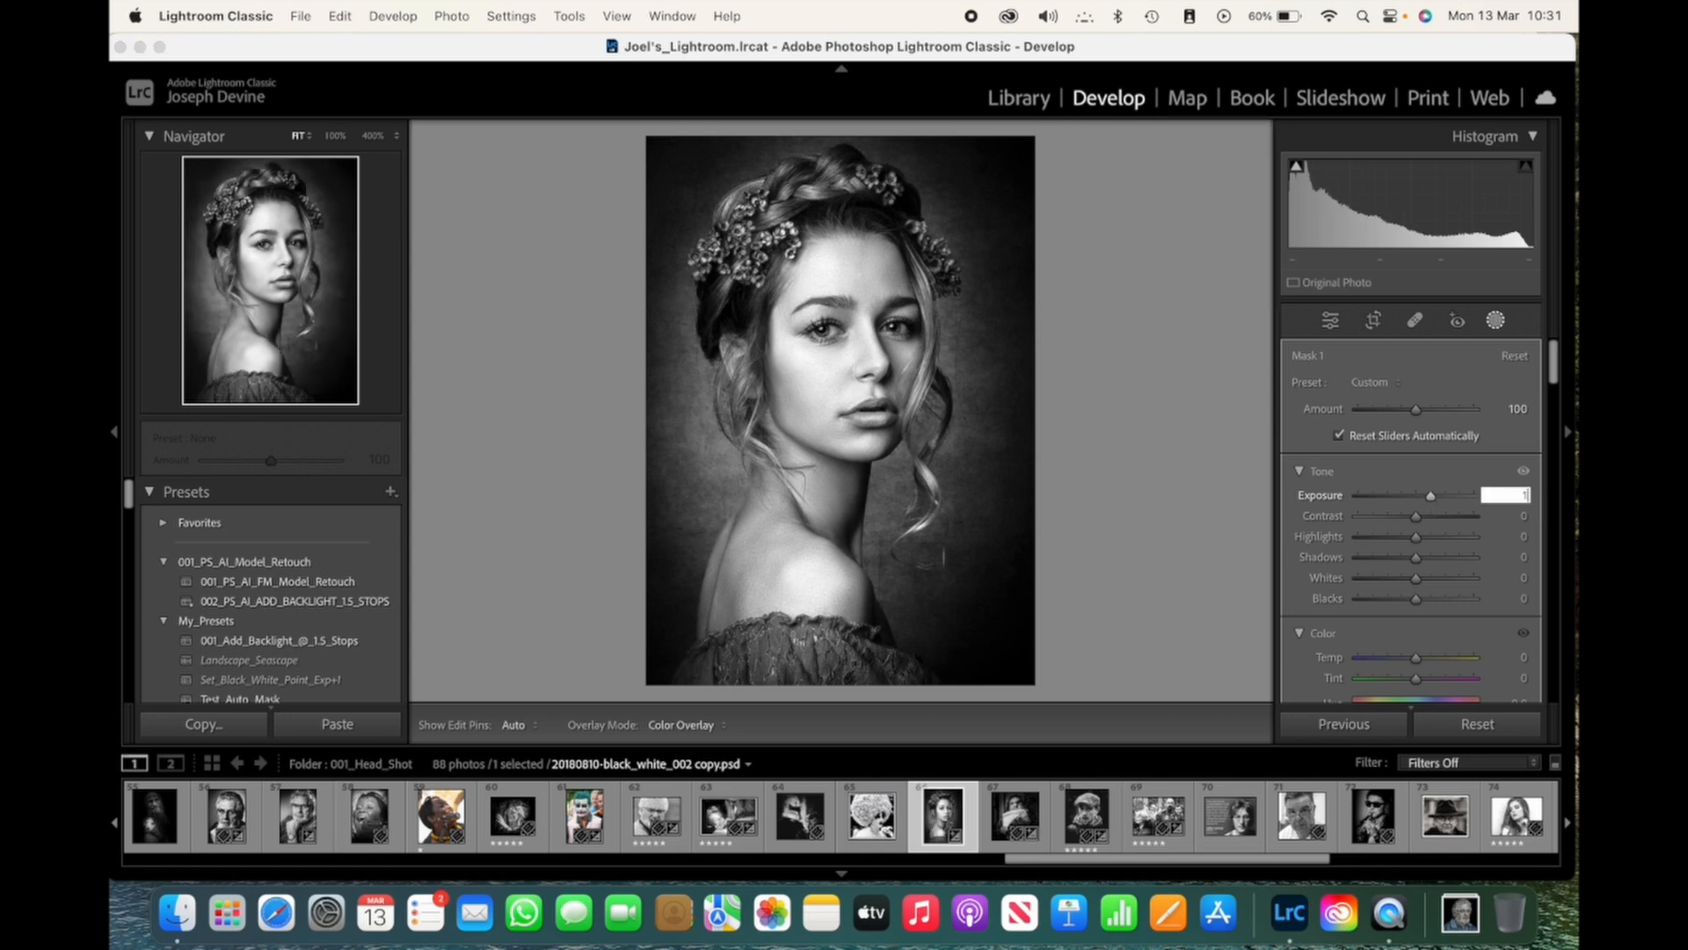
key(Return)
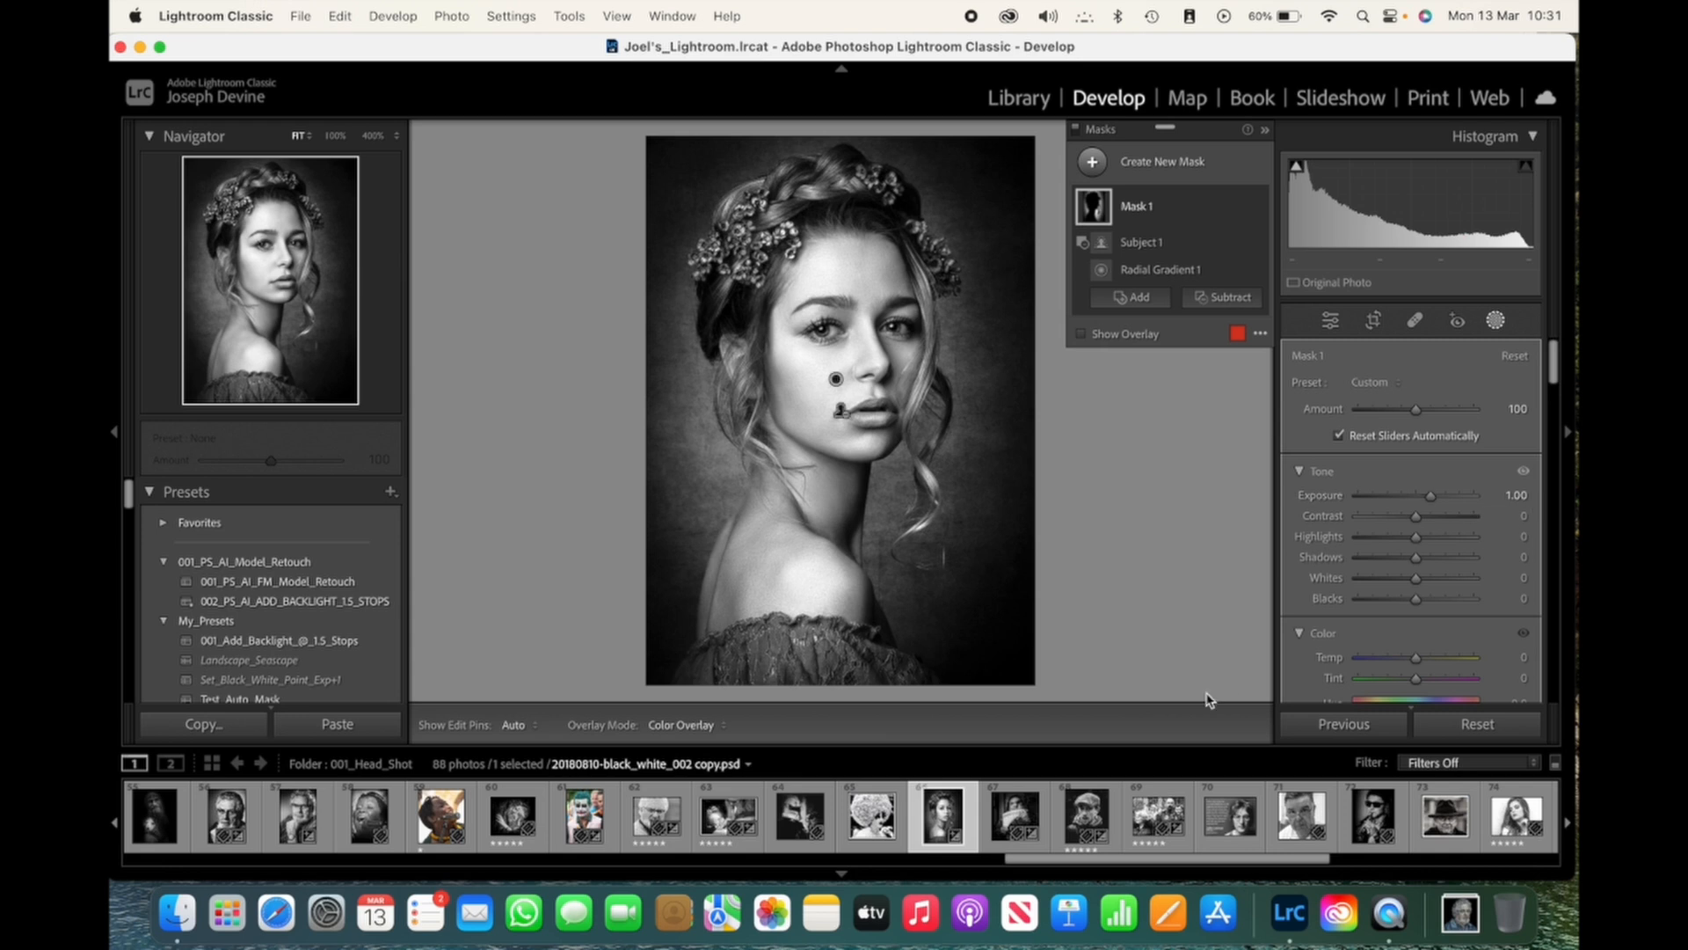
click(1492, 729)
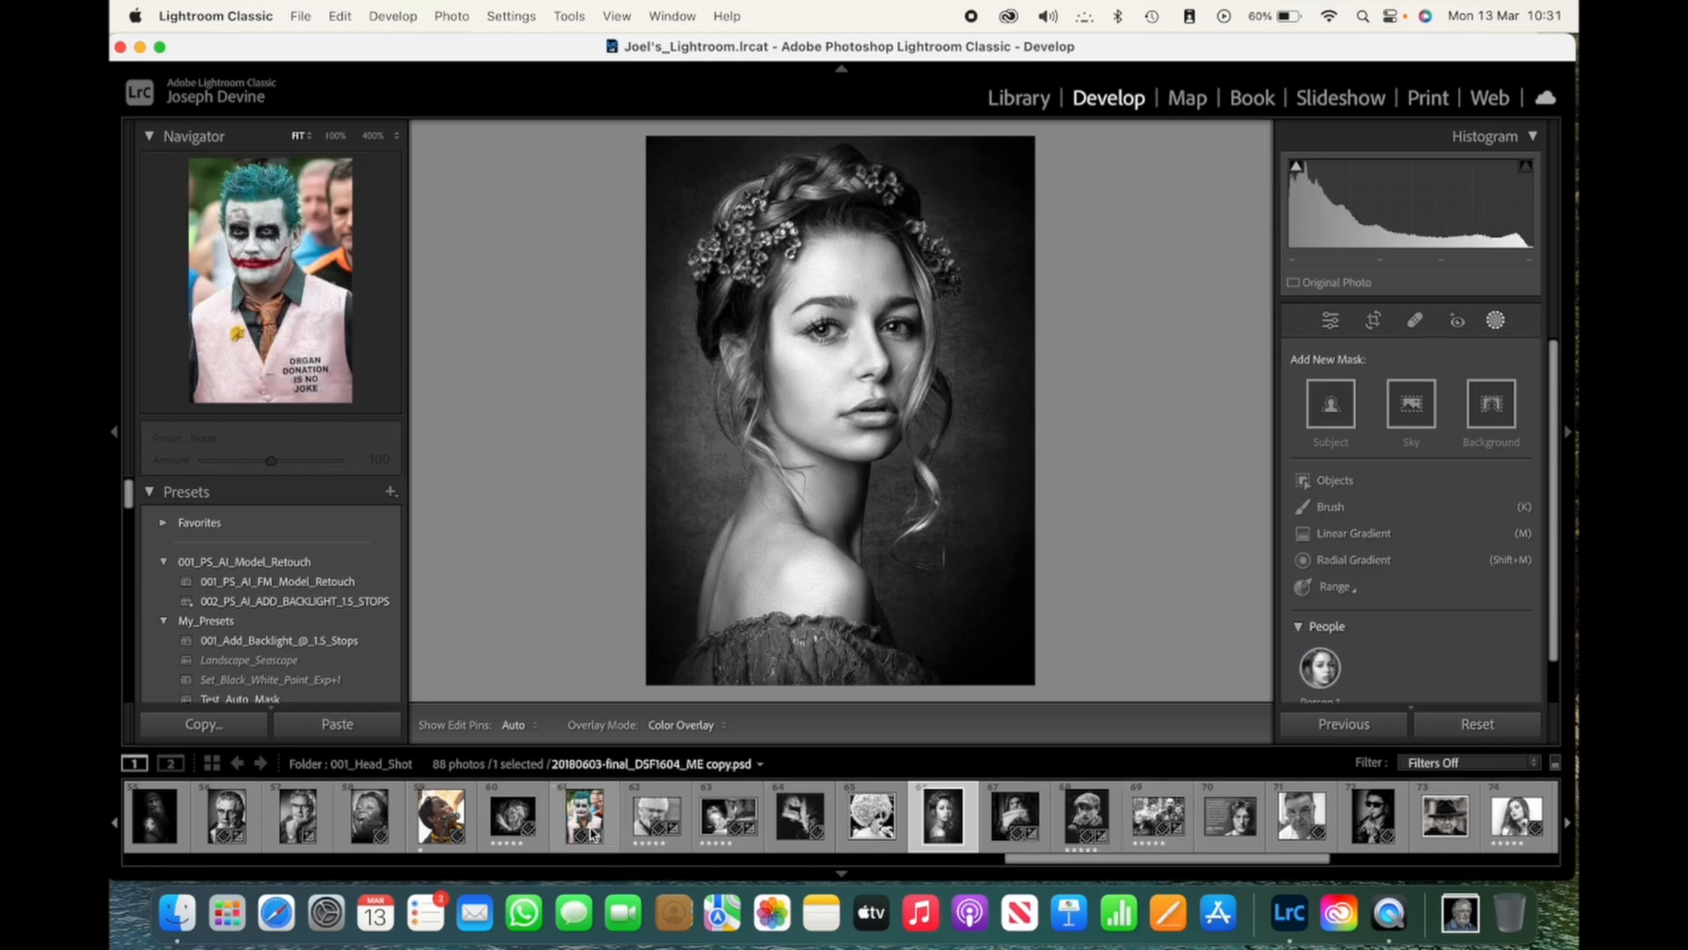
scroll(592, 833, up, 10)
scroll(591, 834, up, 5)
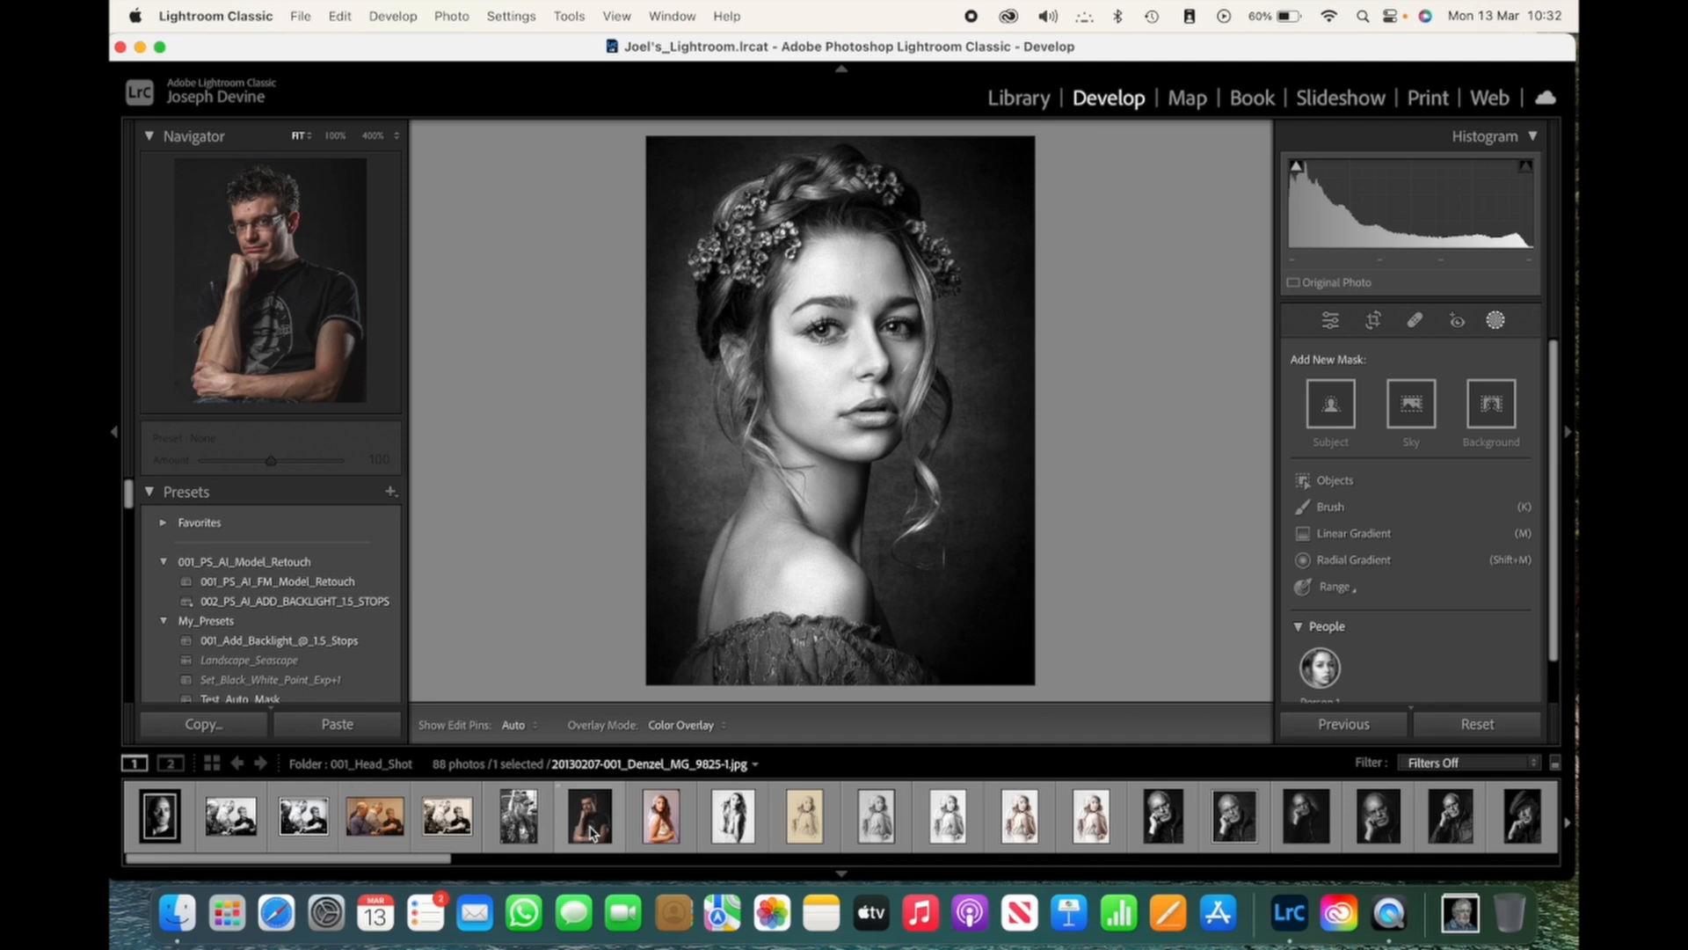
scroll(721, 812, down, 1)
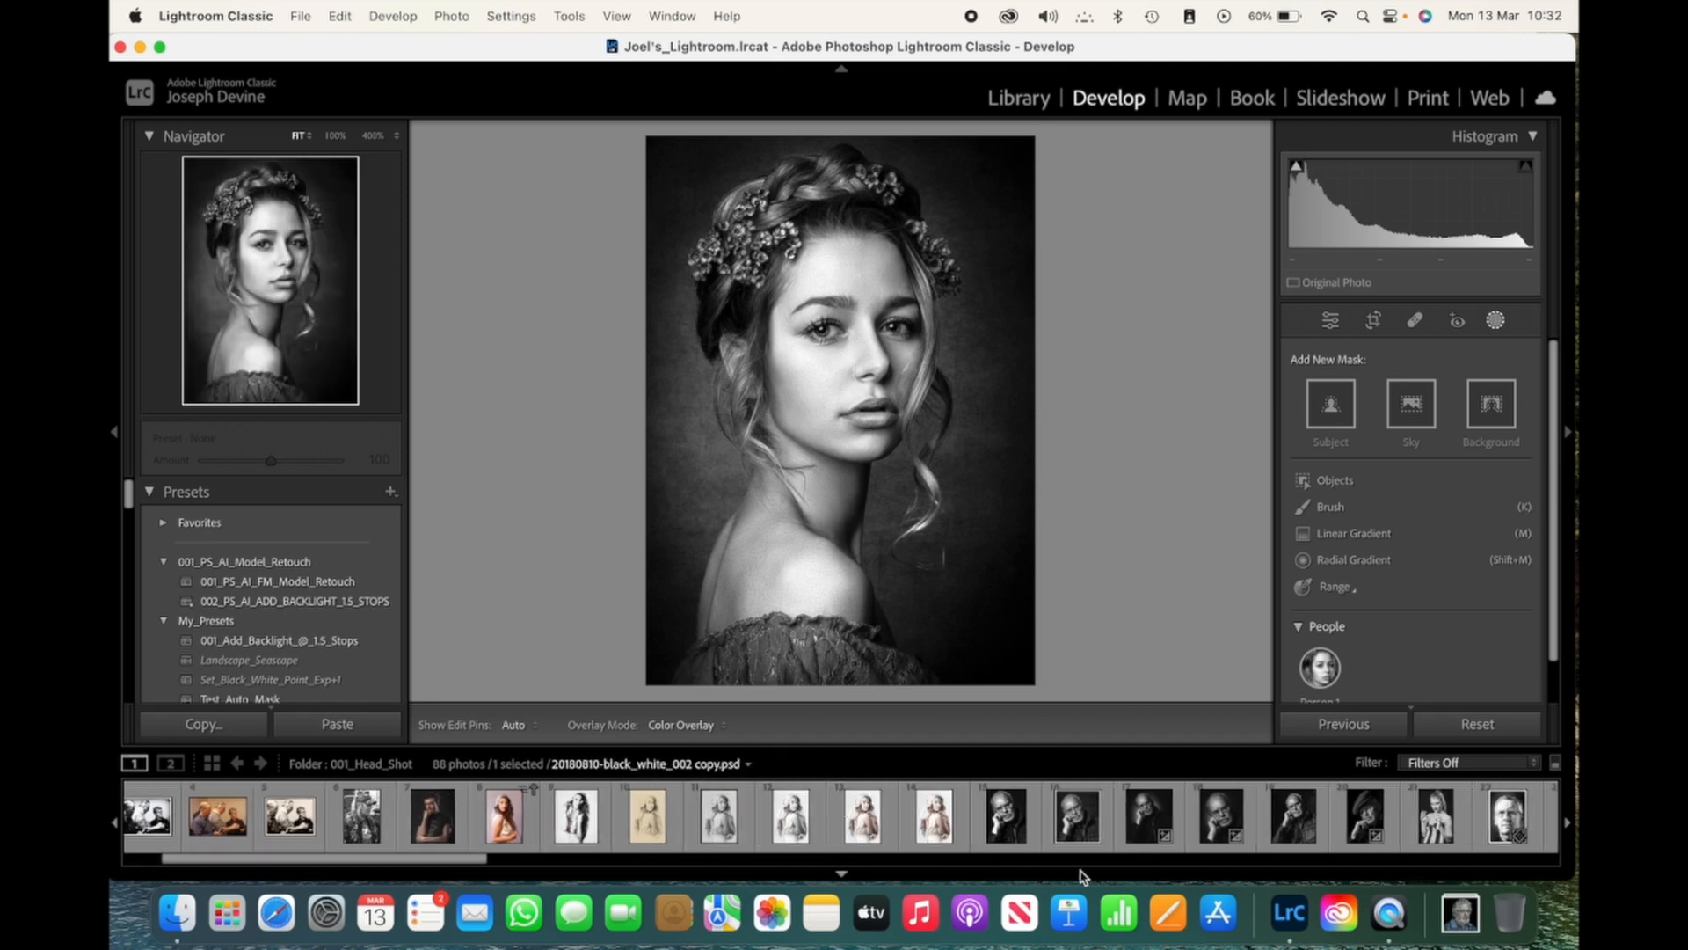
scroll(967, 822, down, 4)
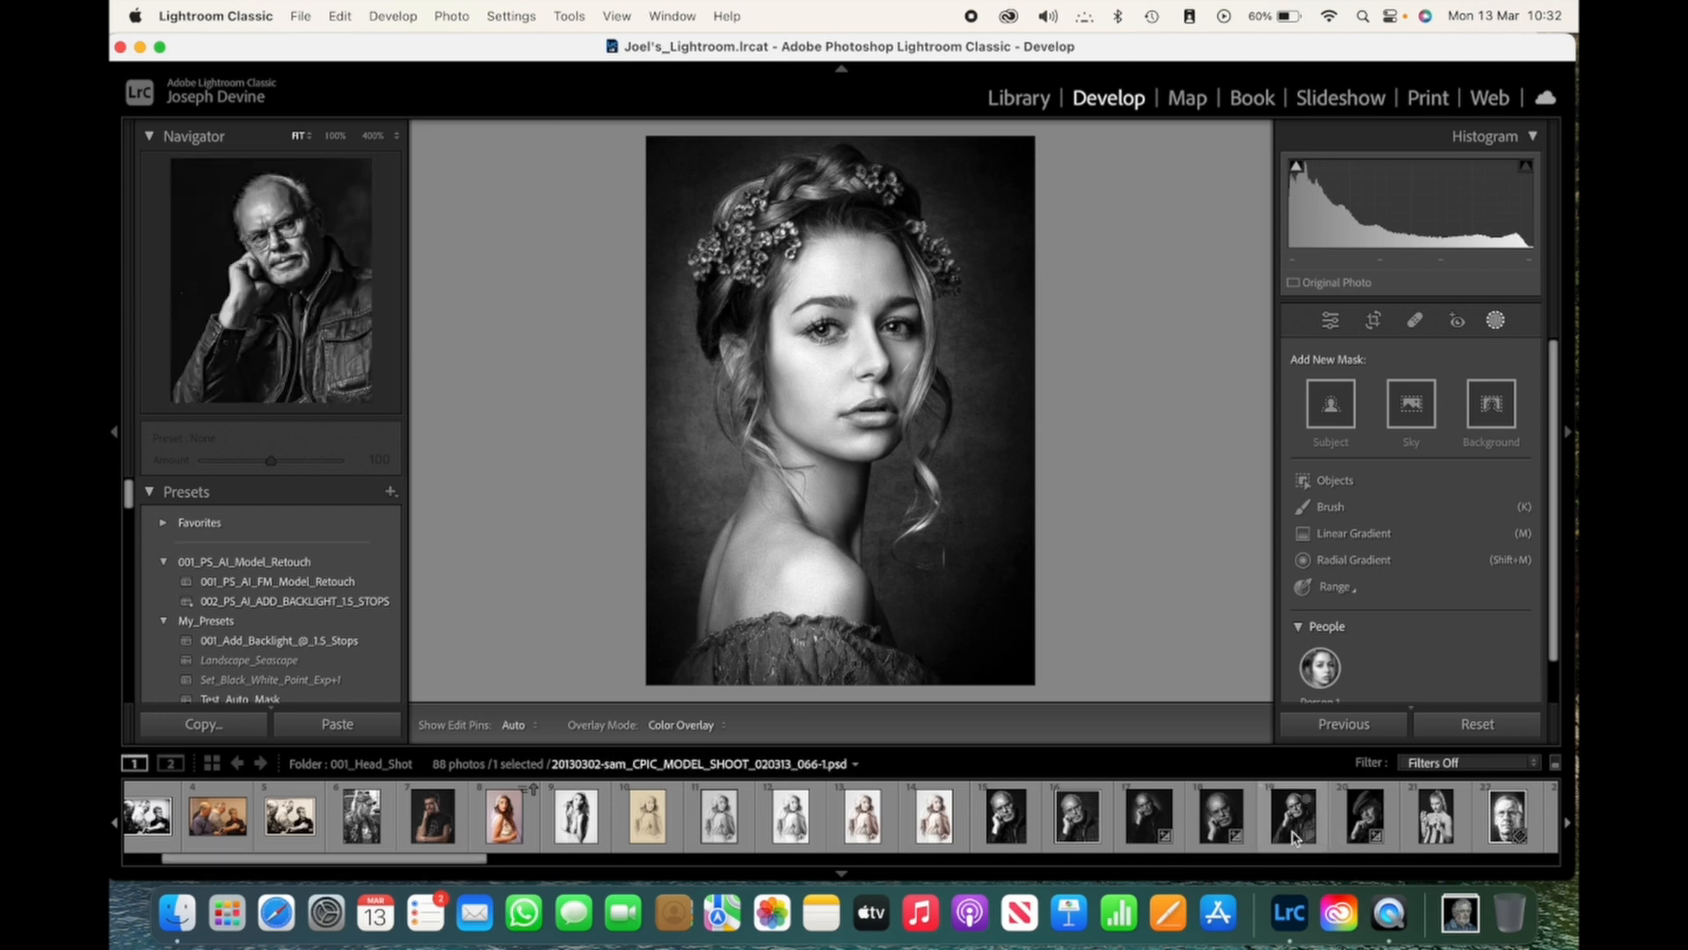
click(917, 818)
click(343, 644)
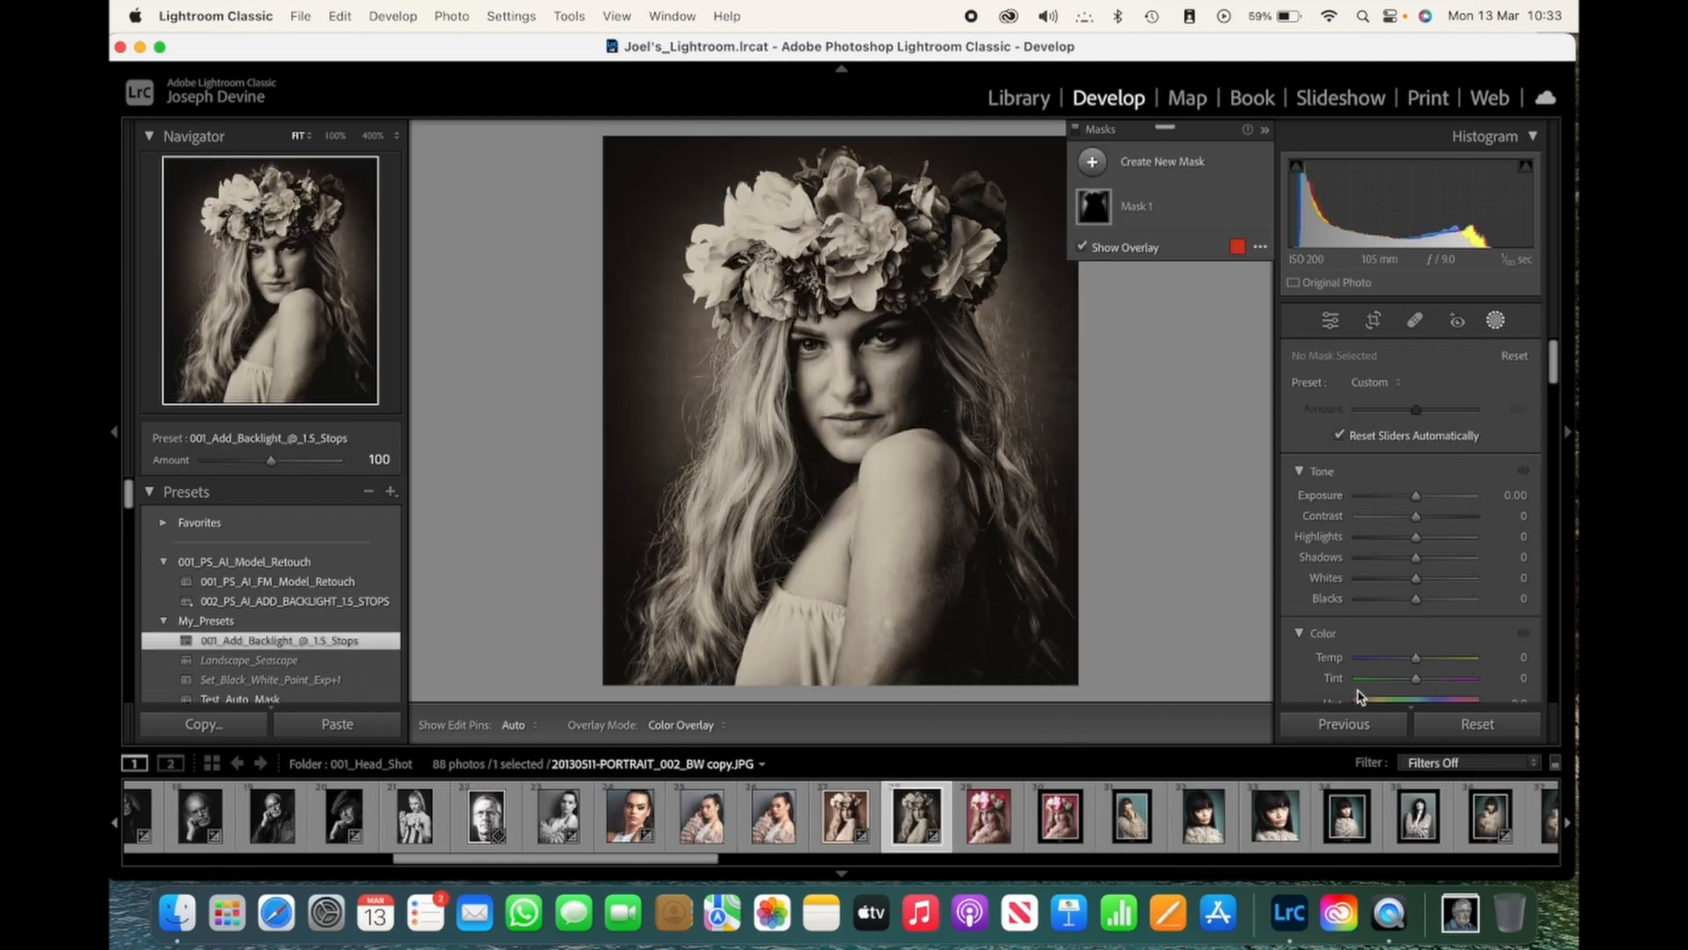
Lower the Exposure of the flower-crown portrait's backlight mask to -4.00
click(1113, 211)
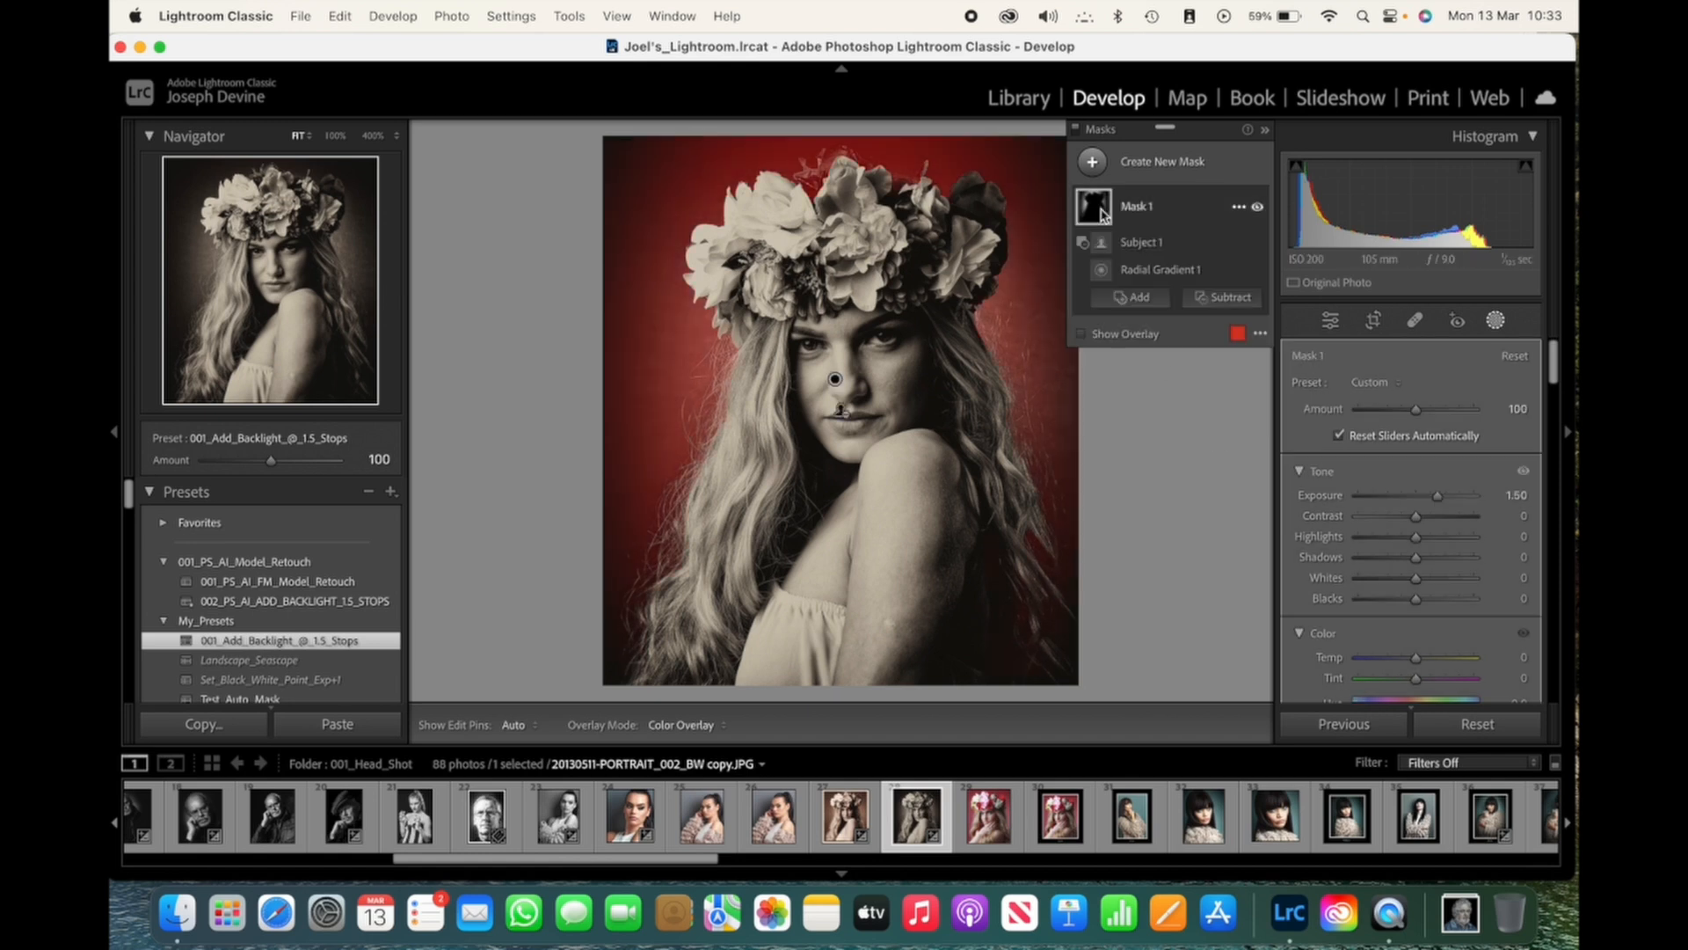
drag(1438, 495, 1352, 507)
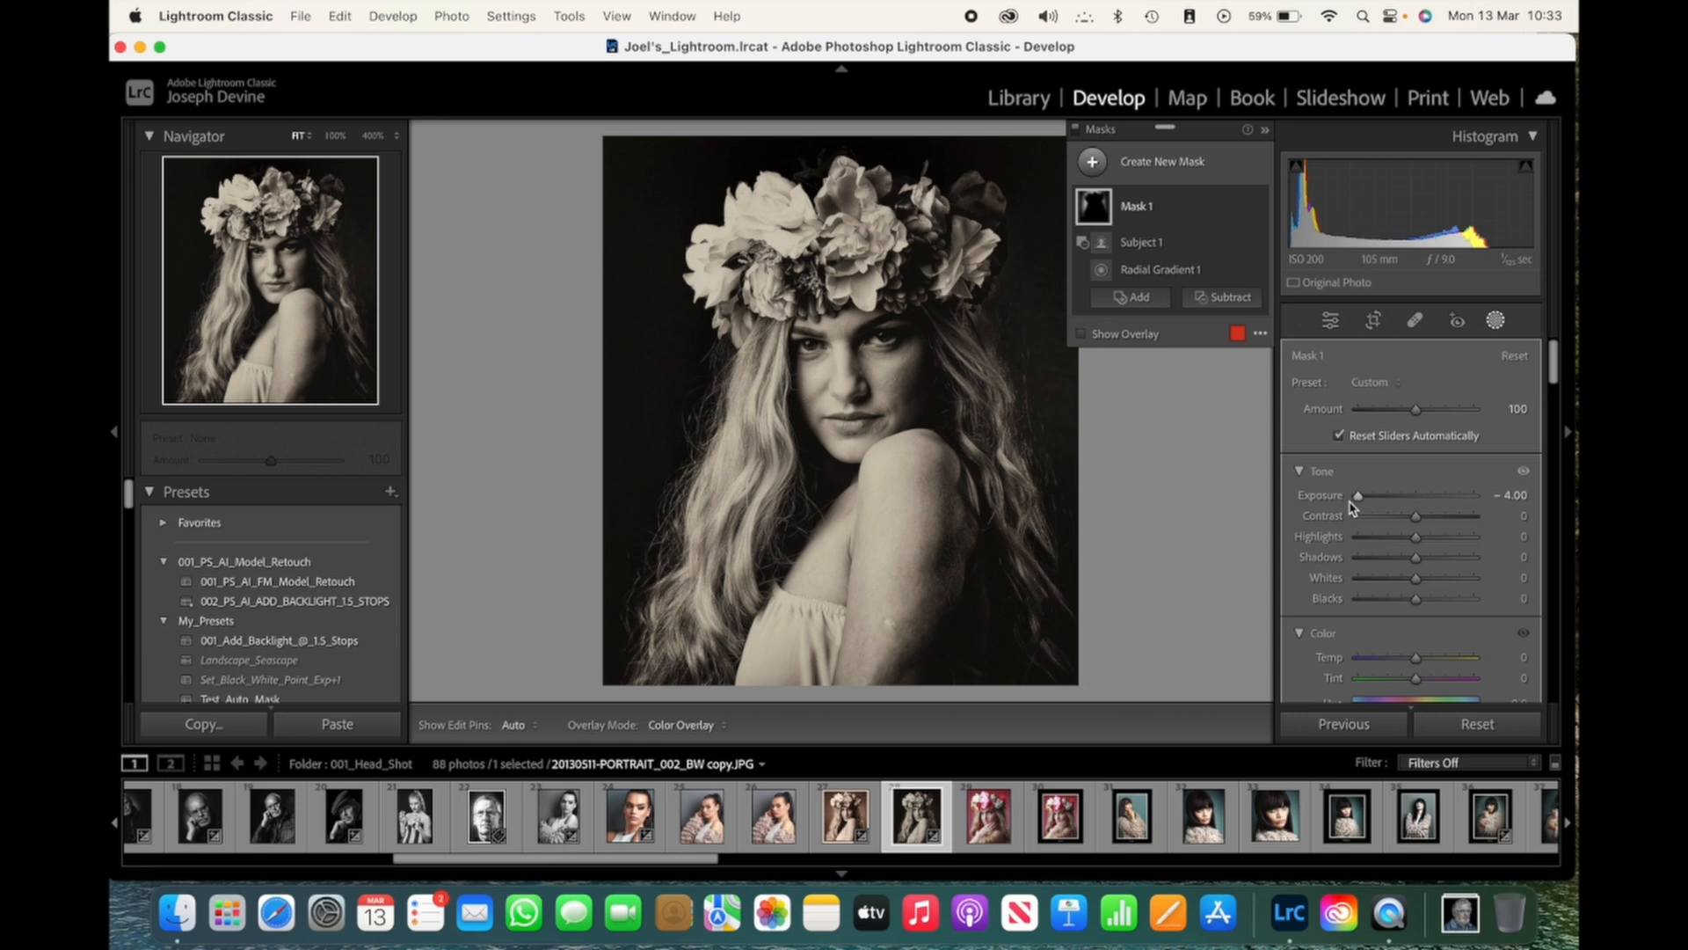